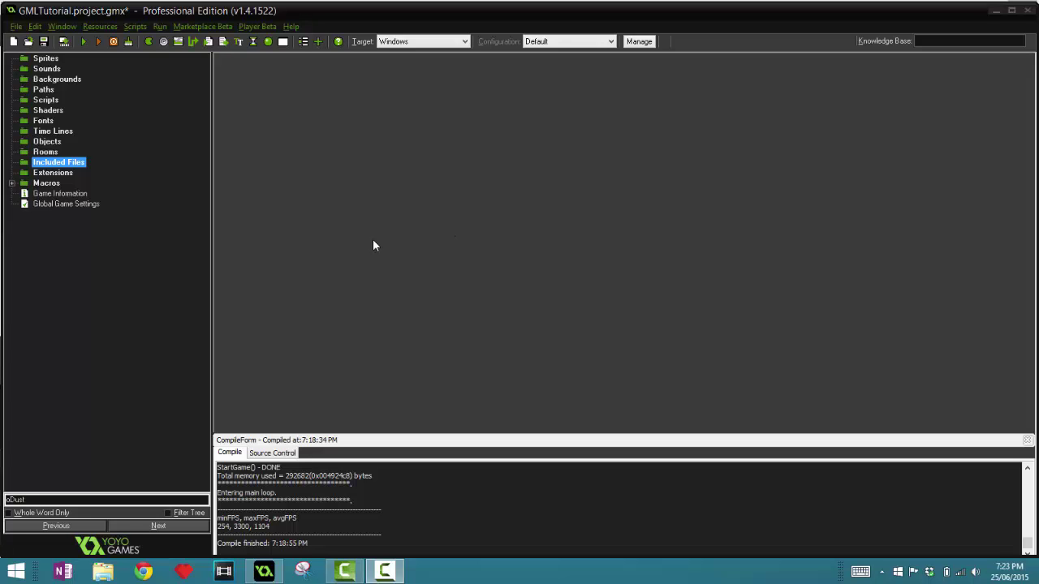
# - Create a new sprite in the Sprites folder and name it sSquare
pyautogui.rightClick(47, 60)
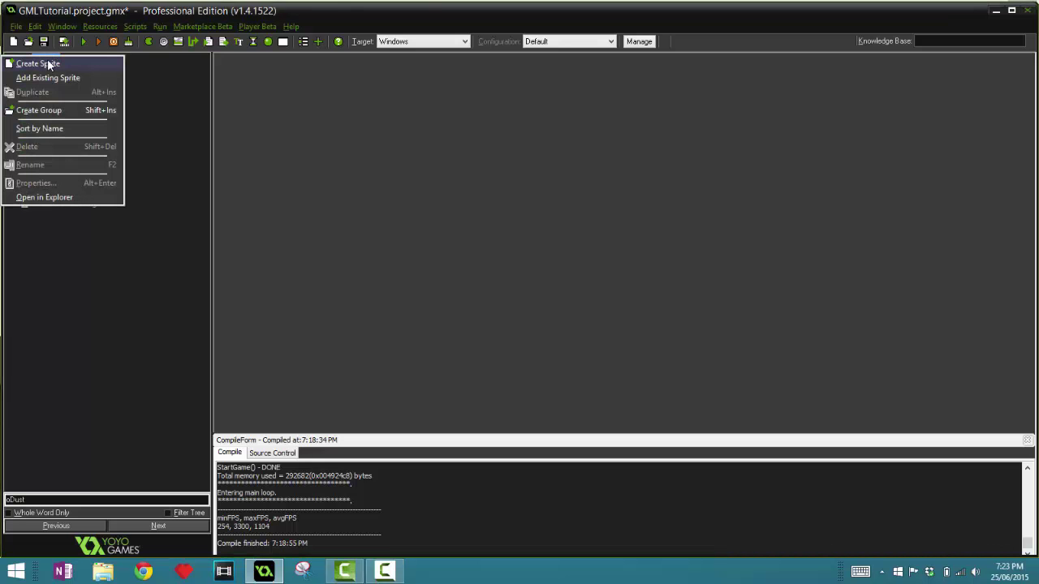
pyautogui.click(49, 63)
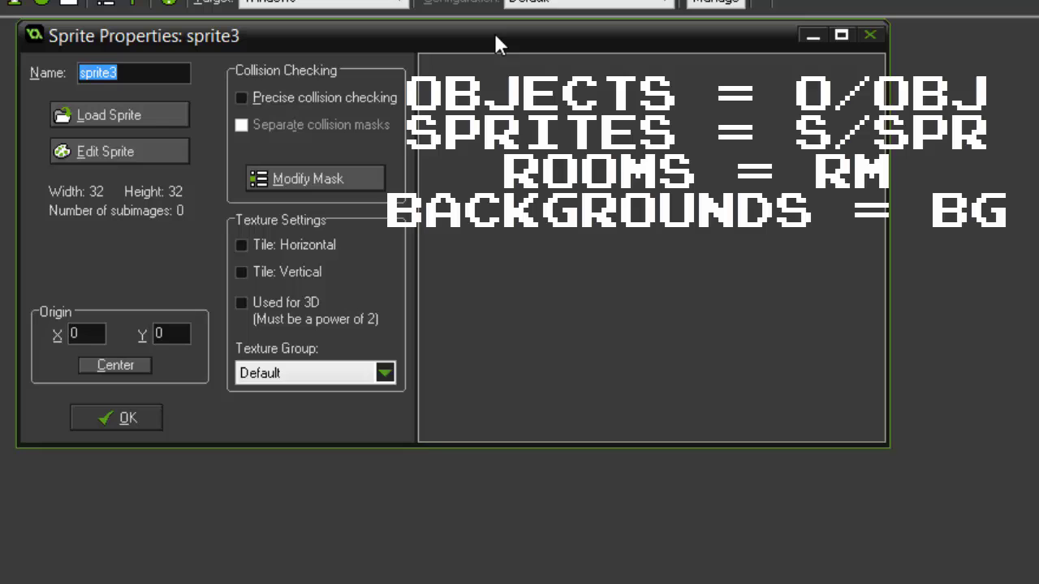
pyautogui.write('s')
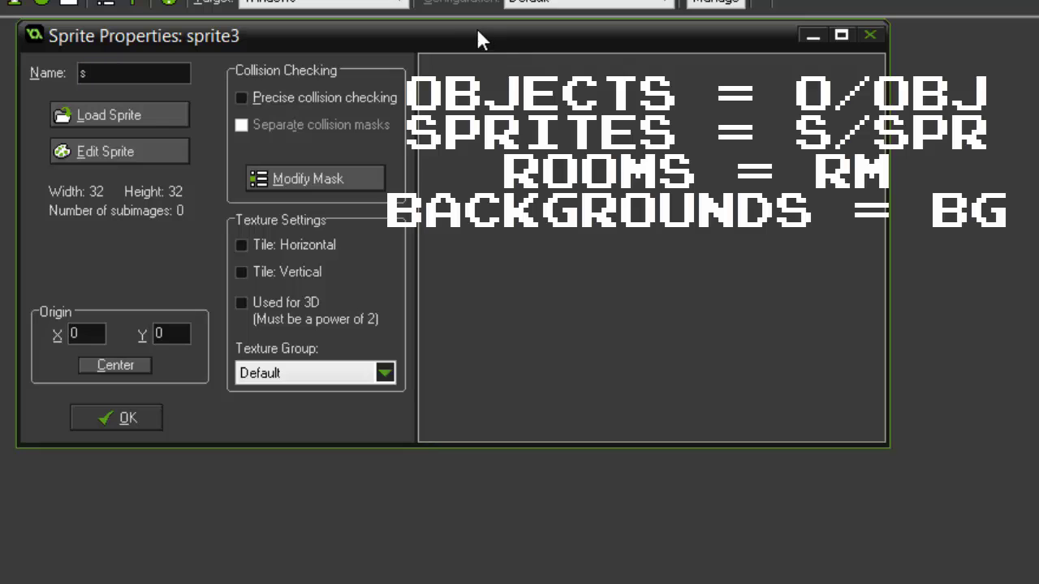
pyautogui.press('BackSpace')
pyautogui.write('spr')
pyautogui.press('BackSpace')
pyautogui.press('BackSpace')
pyautogui.press('BackSpace')
pyautogui.write('sSquare')
# - Try ob, rm and bg prefixes on the name, then remove them to leave sSquare
pyautogui.press('Left')
pyautogui.press('Left')
pyautogui.press('Left')
pyautogui.write('ob')
pyautogui.press('BackSpace')
pyautogui.press('BackSpace')
pyautogui.write('rm')
pyautogui.press('BackSpace')
pyautogui.press('BackSpace')
pyautogui.write('bg')
pyautogui.press('BackSpace')
pyautogui.press('BackSpace')
# - Add a new 32x32 blank image to the sSquare sprite
pyautogui.write('s')
pyautogui.click(98, 152)
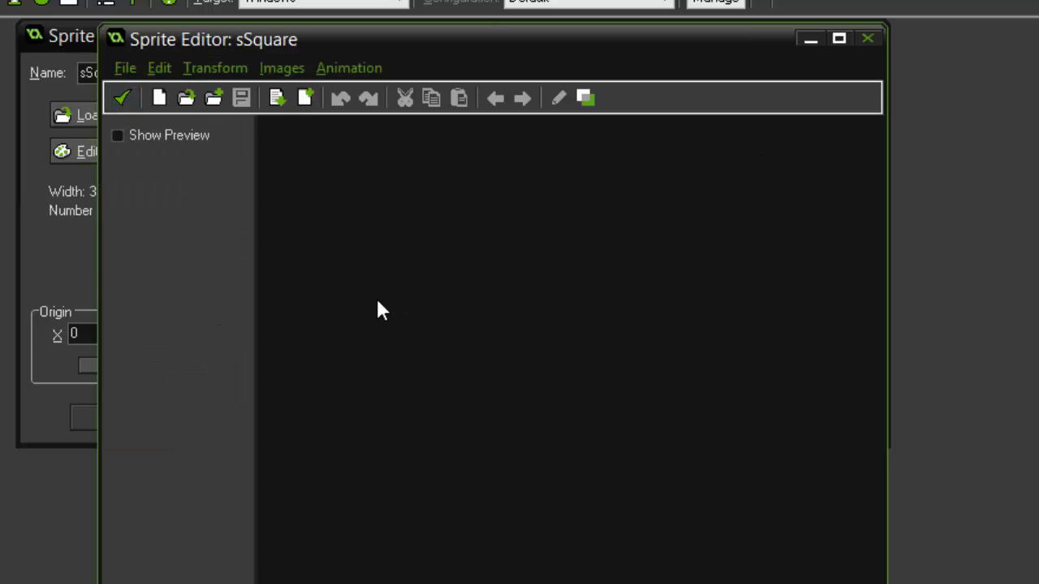
pyautogui.click(162, 96)
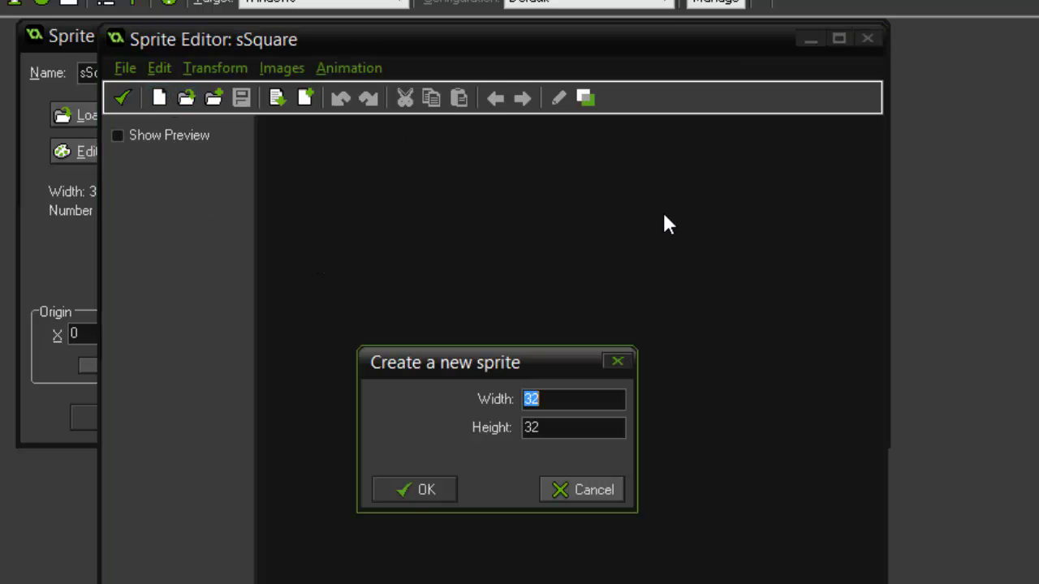
pyautogui.click(413, 490)
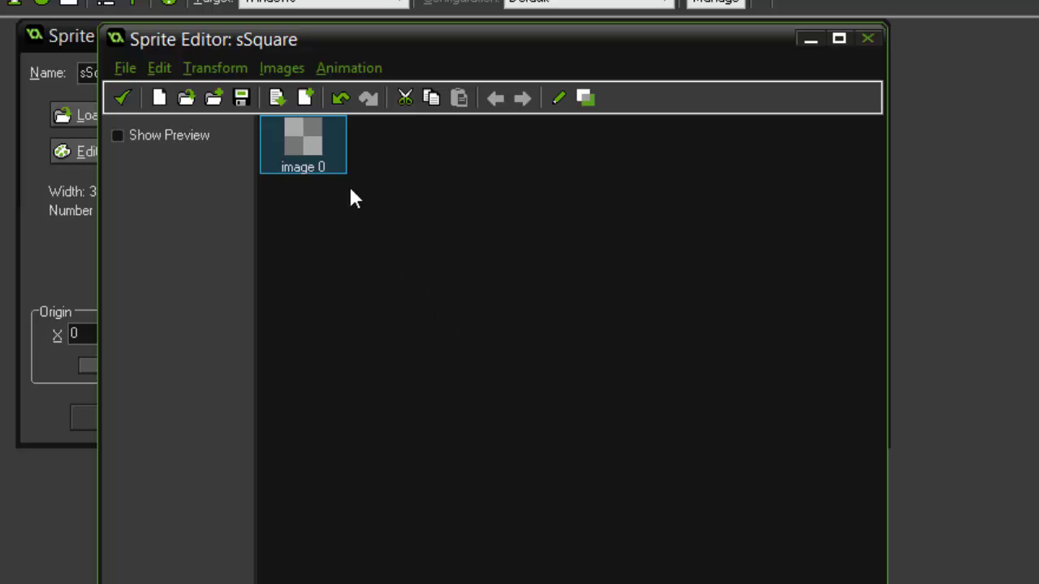
# - Fill image 0 with solid blue and close the image editor
pyautogui.doubleClick(334, 159)
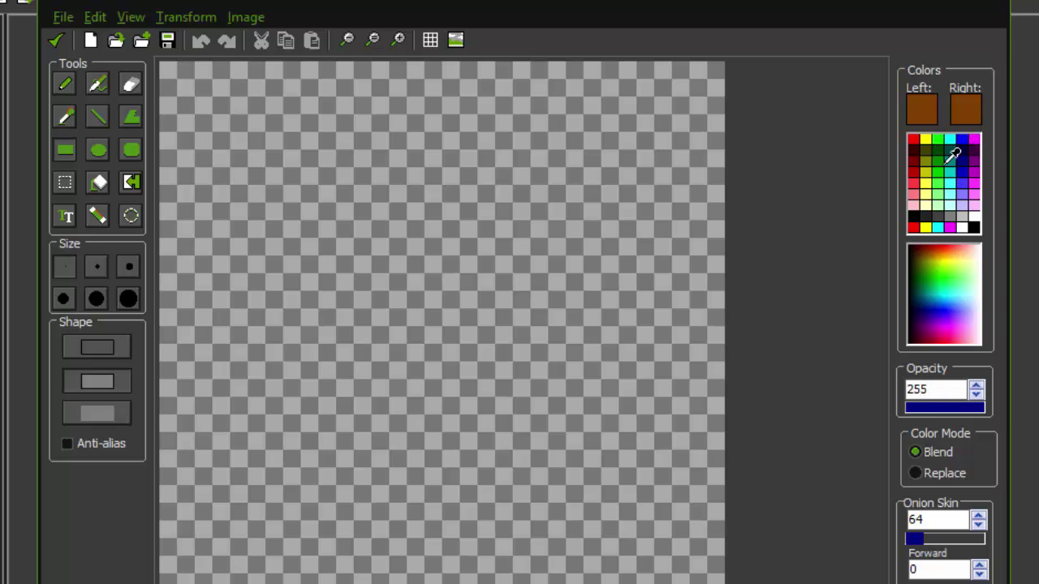
pyautogui.click(921, 97)
pyautogui.click(446, 231)
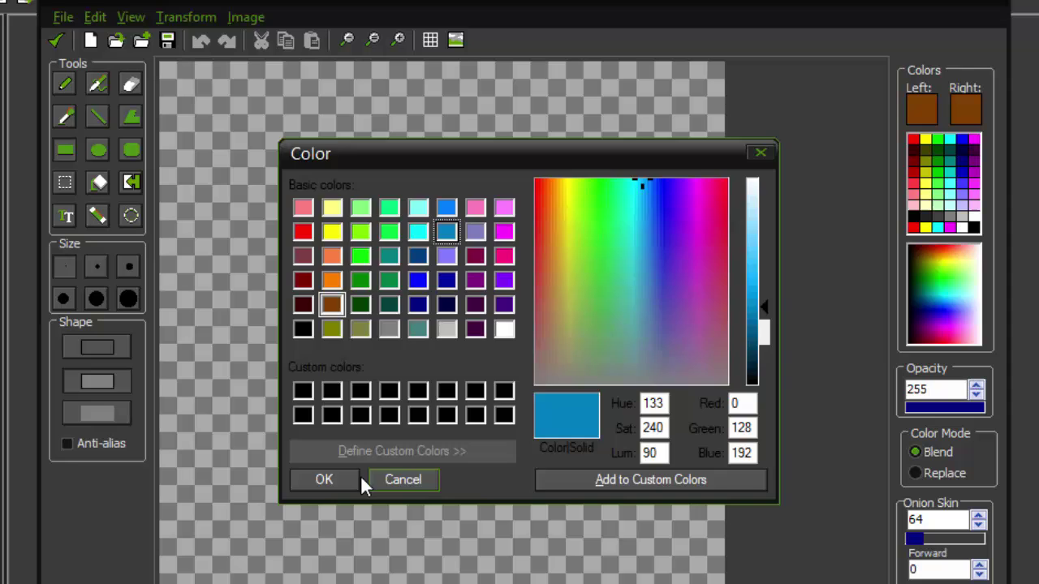
pyautogui.click(333, 480)
pyautogui.click(132, 182)
pyautogui.click(442, 321)
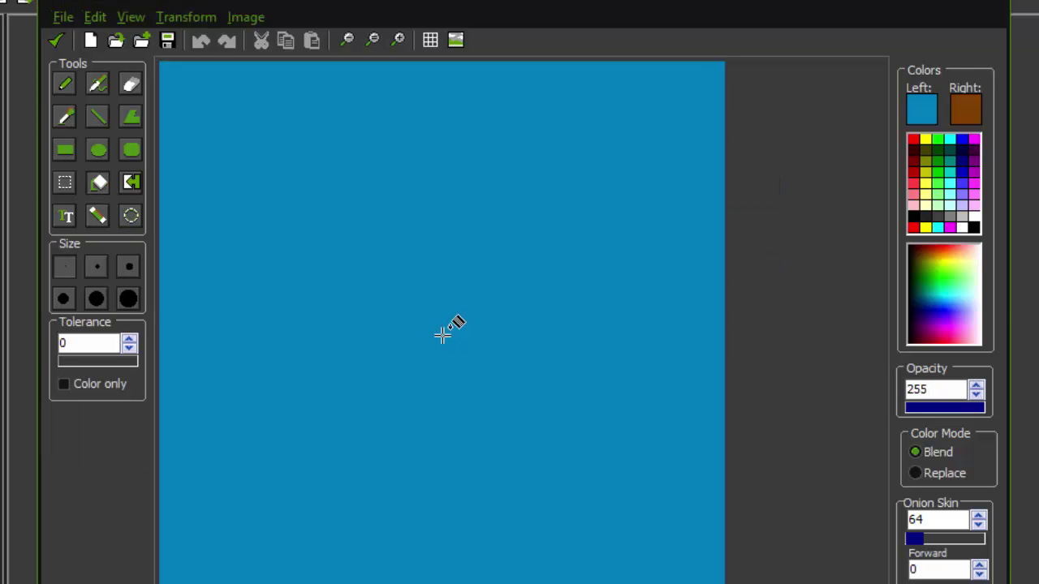
pyautogui.click(54, 40)
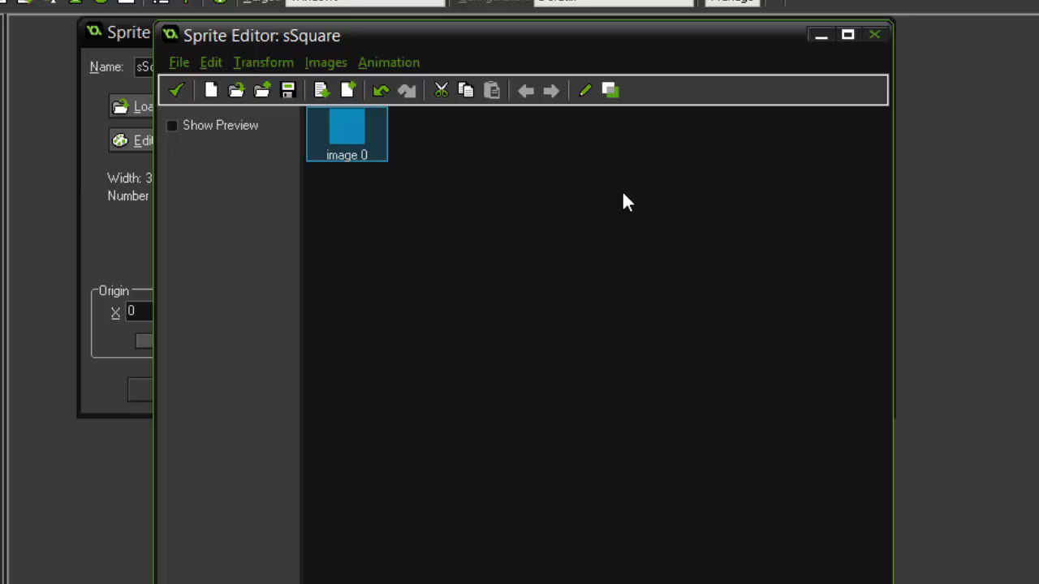
# - Add a second sprite image and fill it bright green
pyautogui.click(344, 91)
pyautogui.doubleClick(438, 138)
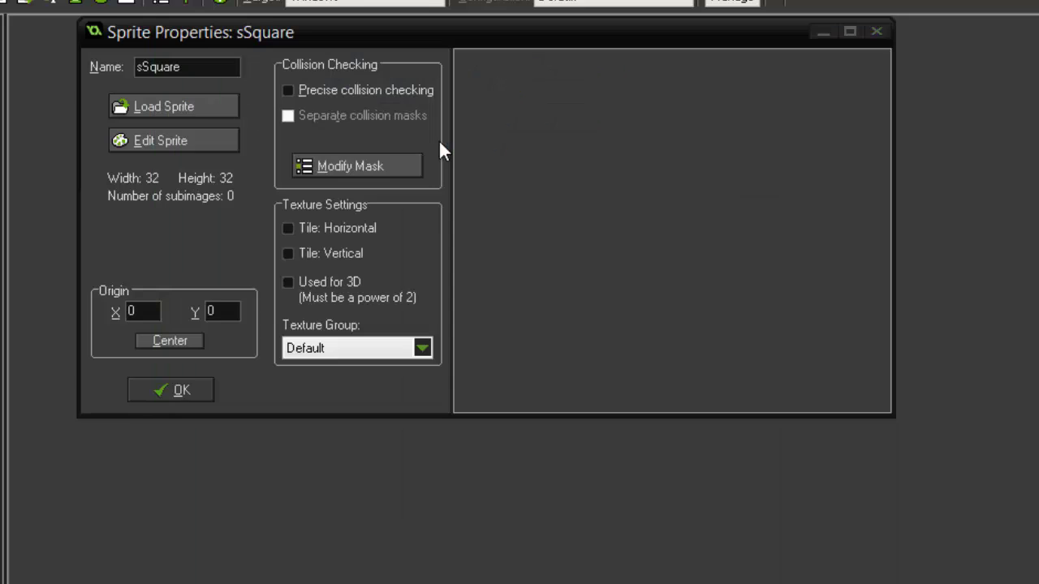
pyautogui.click(939, 139)
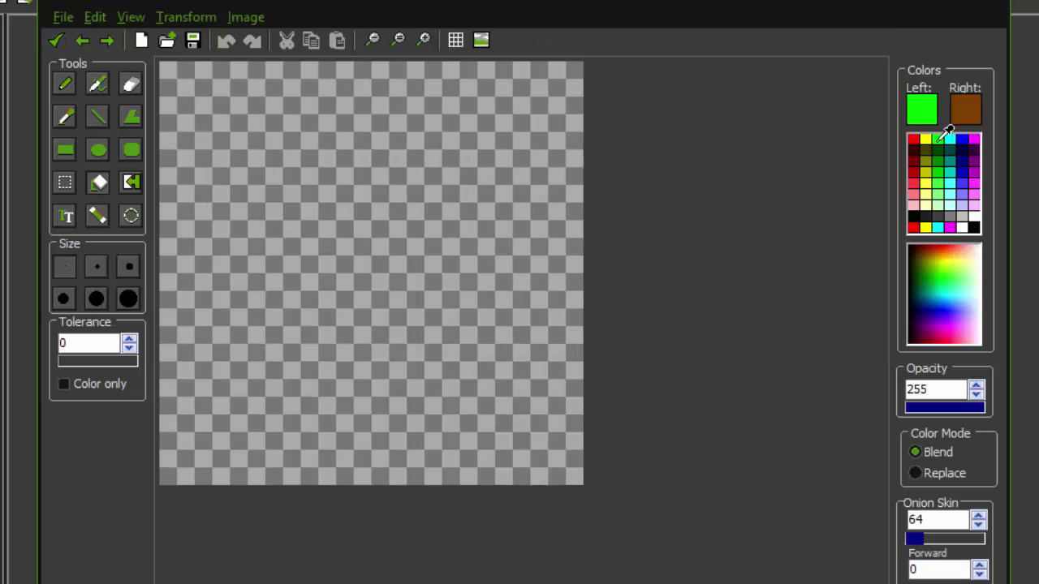
pyautogui.click(419, 245)
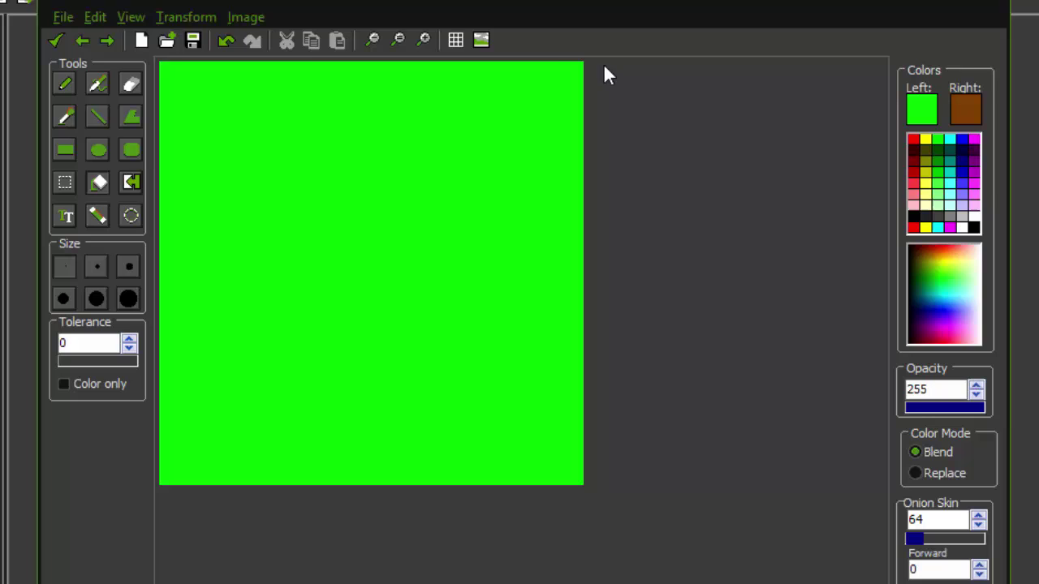
pyautogui.click(60, 36)
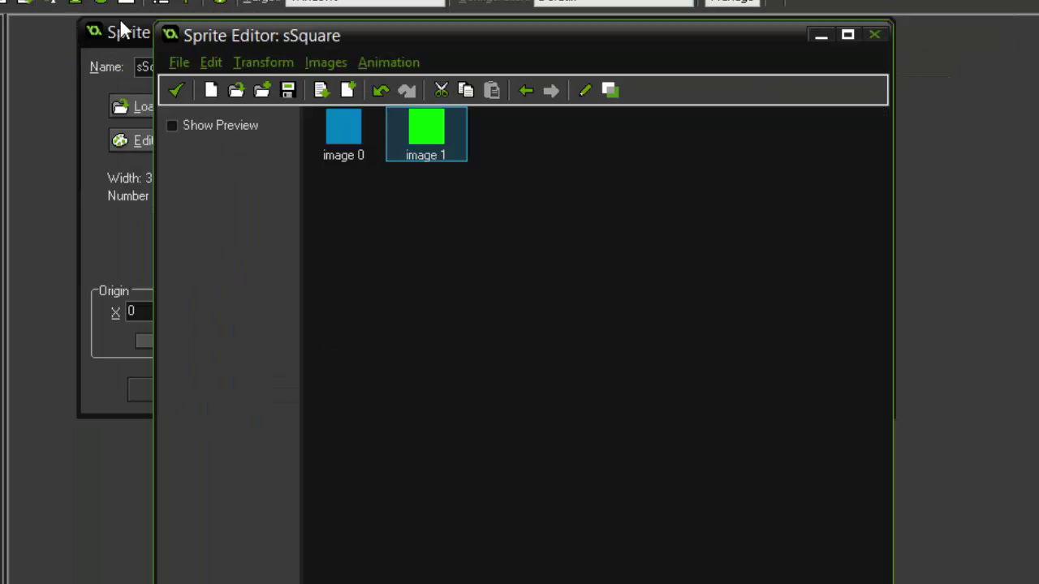
# - Toggle the animation preview on and off, then close the sprite editor keeping changes
pyautogui.click(172, 125)
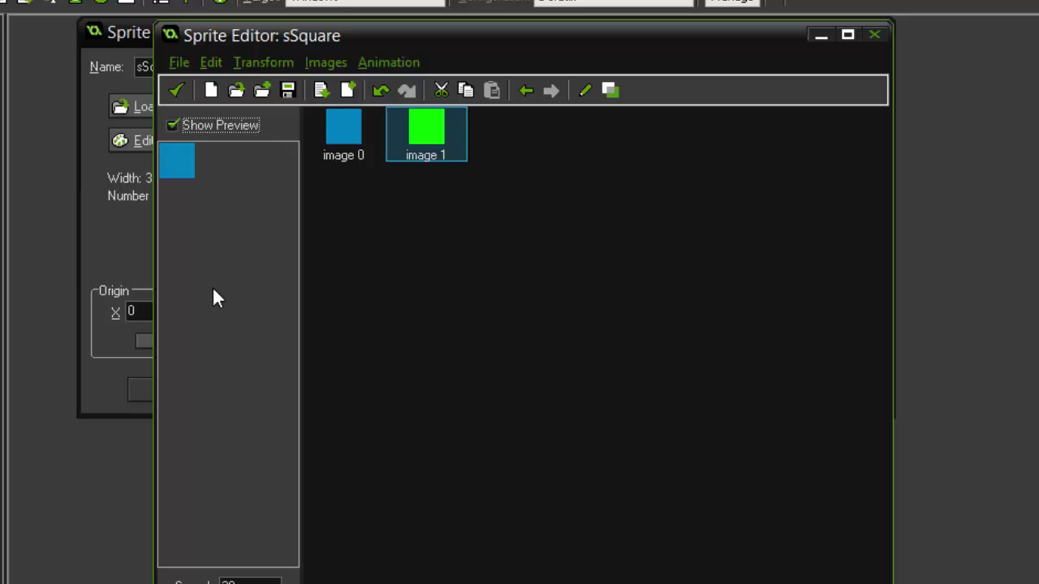
pyautogui.click(171, 126)
pyautogui.click(176, 91)
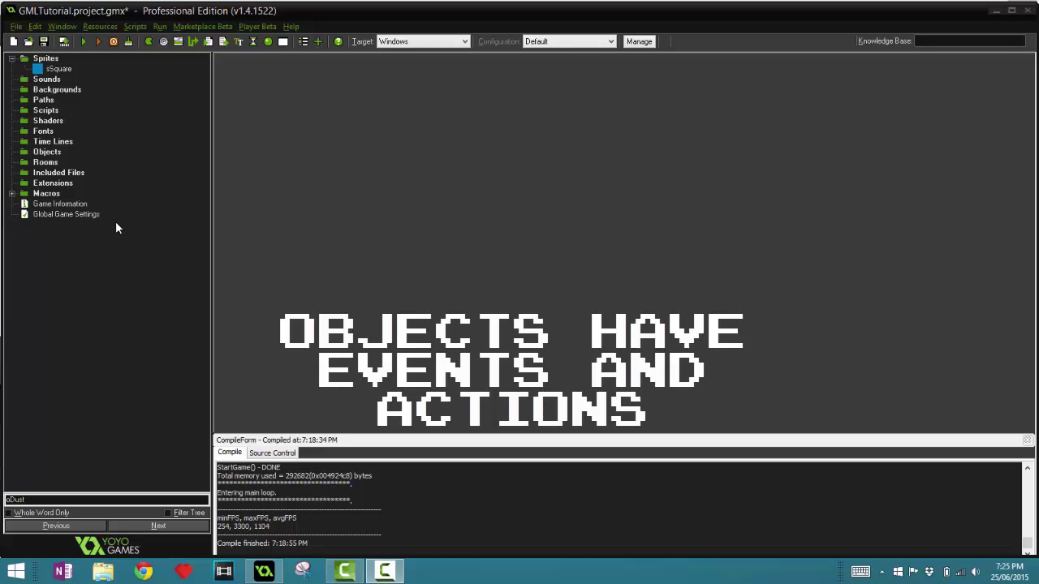
# - Create a new object in the Objects folder and name it oSquare
pyautogui.rightClick(25, 151)
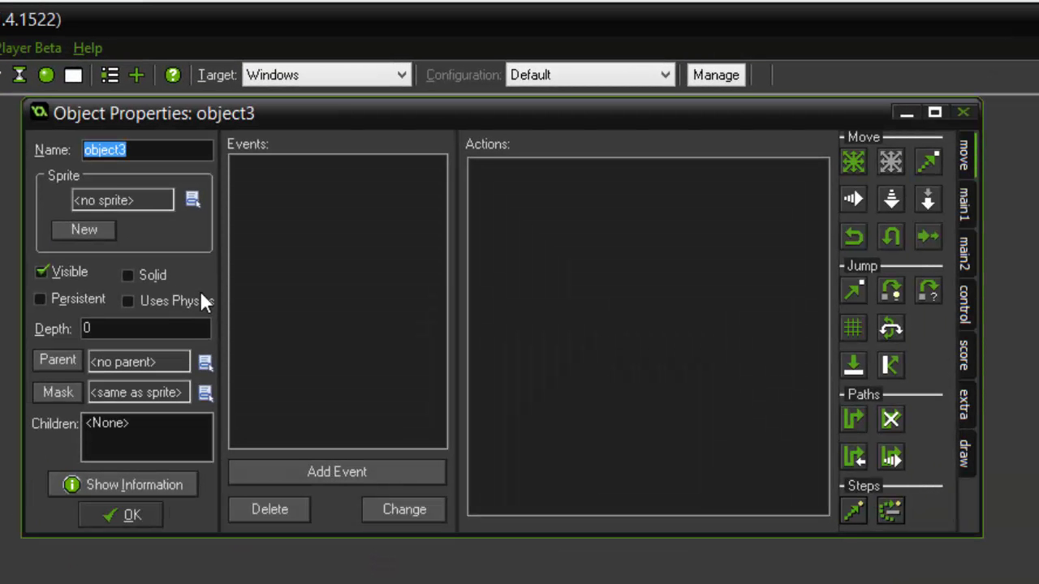
pyautogui.write('o')
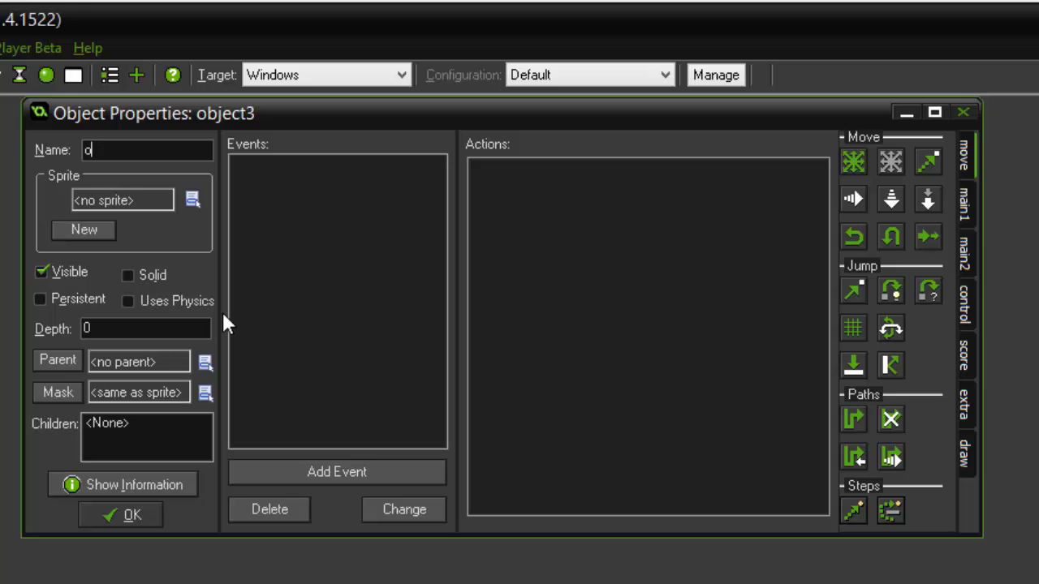
pyautogui.write('Squa')
pyautogui.press('BackSpace')
pyautogui.press('BackSpace')
pyautogui.write('uare')
# - Assign the sSquare sprite to oSquare and close it with OK
pyautogui.click(131, 199)
pyautogui.click(210, 247)
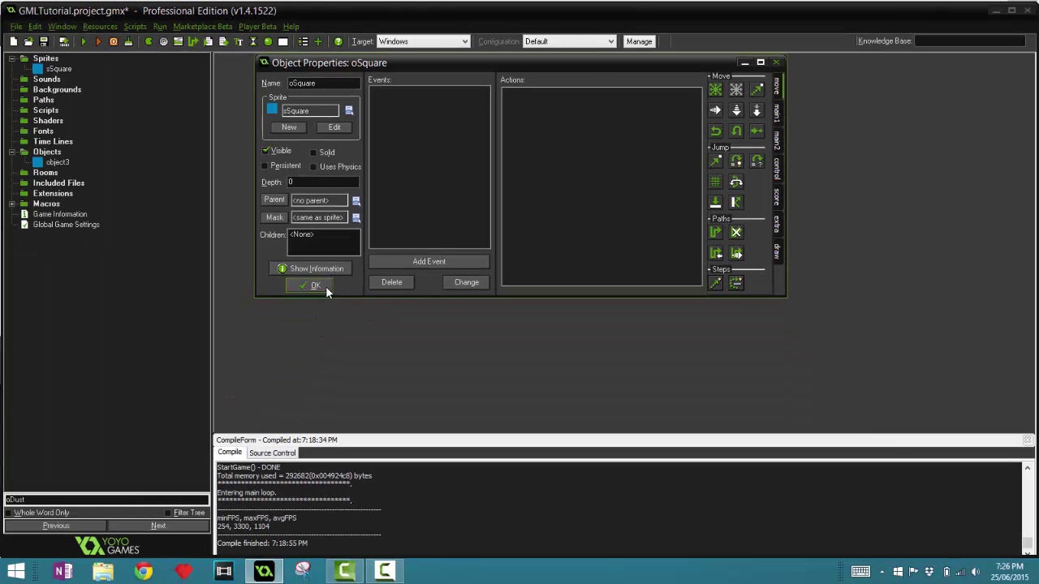
pyautogui.click(121, 515)
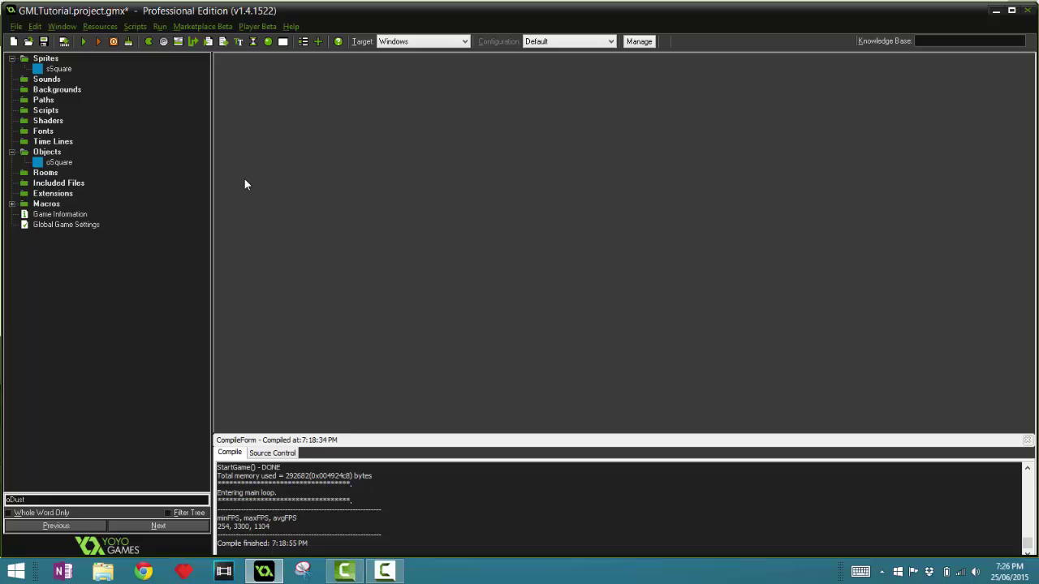
# - Create a new room named rmLevelOne with width 640, height 480 and speed 30
pyautogui.rightClick(40, 173)
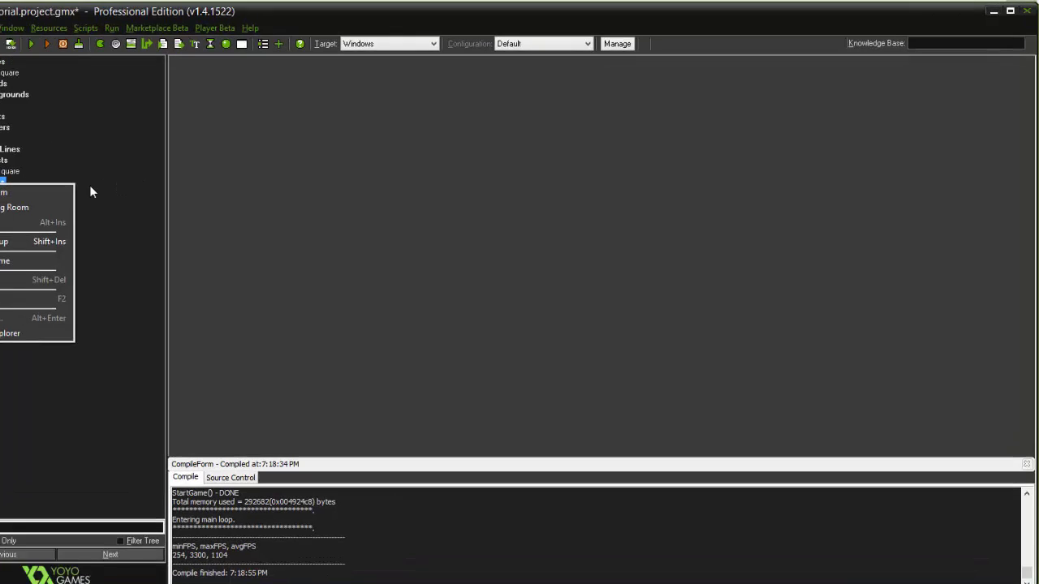
pyautogui.click(49, 193)
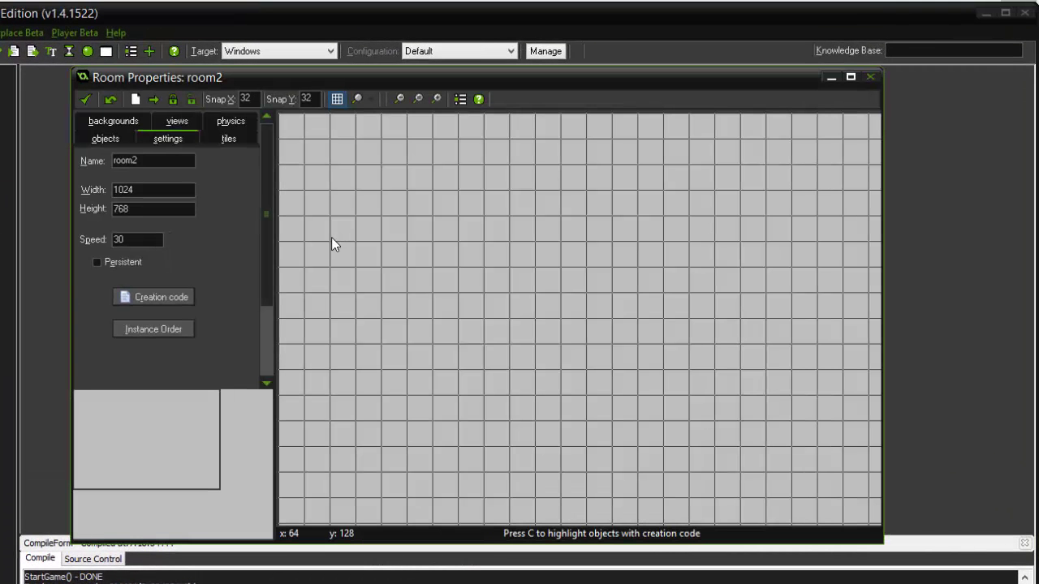
pyautogui.doubleClick(126, 161)
pyautogui.write('rm')
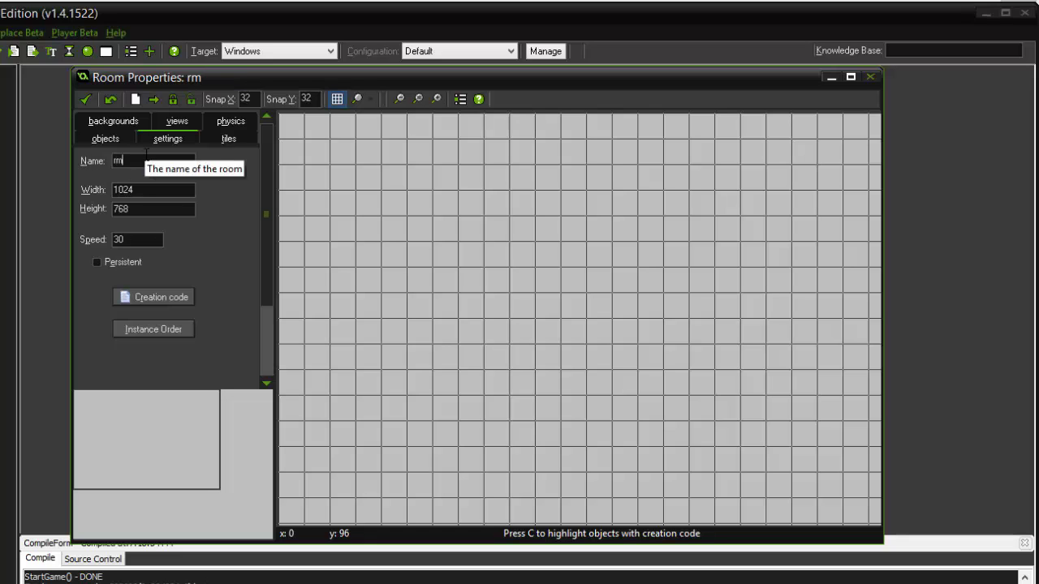
pyautogui.write('LevelOne')
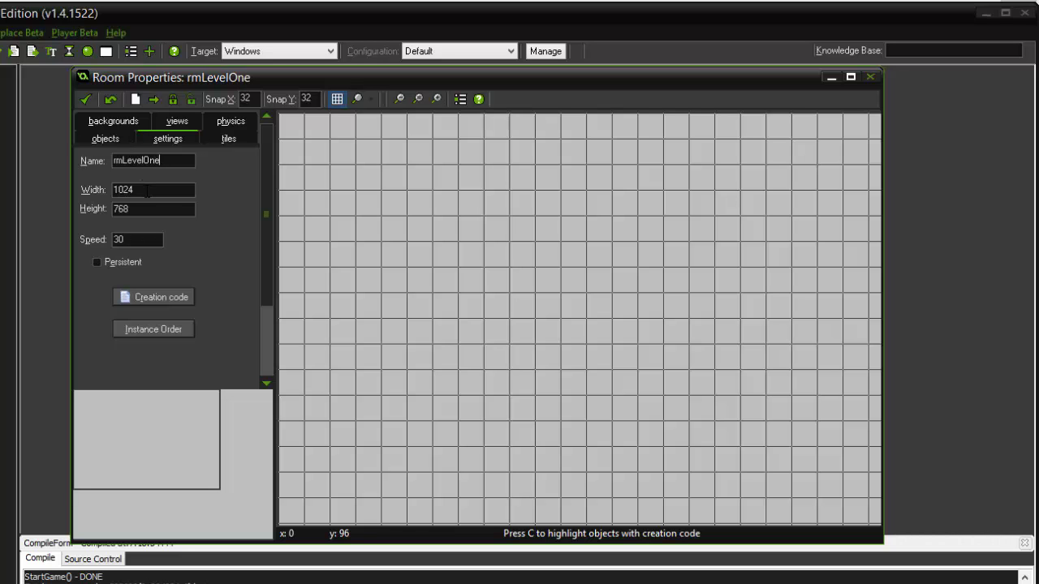
pyautogui.press('Tab')
pyautogui.write('640')
pyautogui.press('Tab')
pyautogui.write('480')
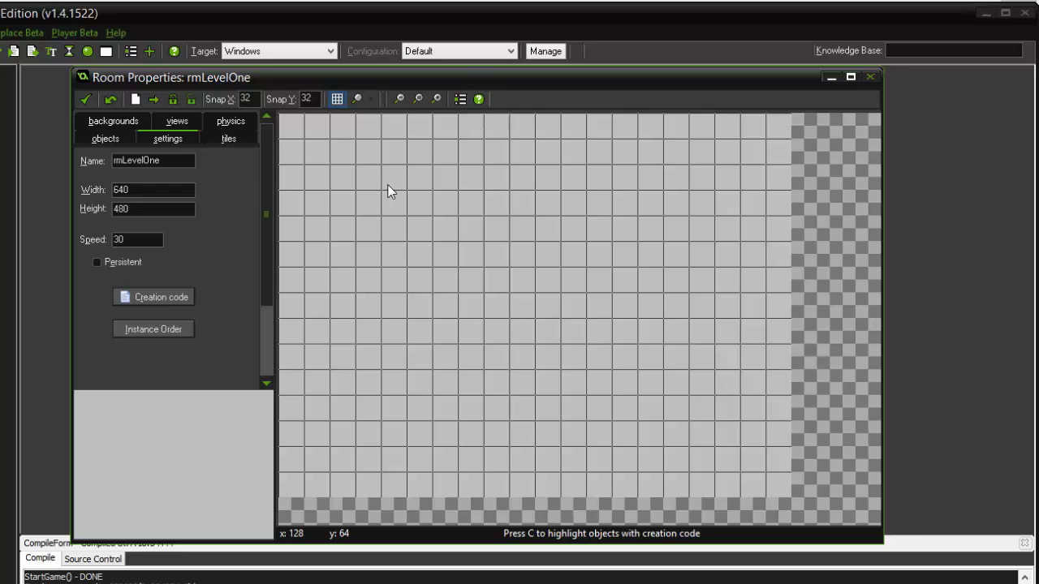
pyautogui.press('Tab')
# - Choose oSquare in the objects tab and place one instance near the room's centre
pyautogui.click(105, 139)
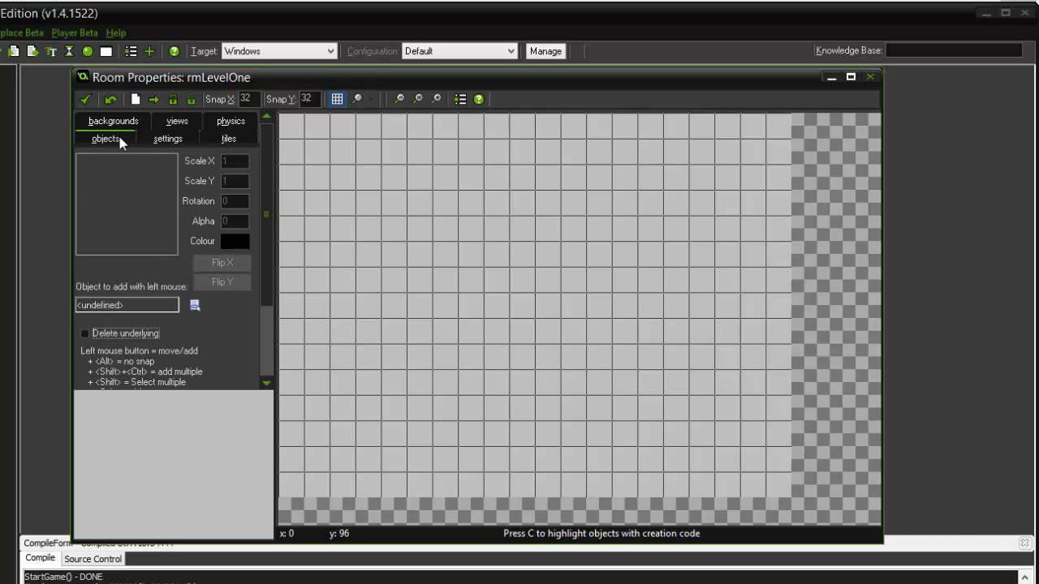
pyautogui.click(194, 306)
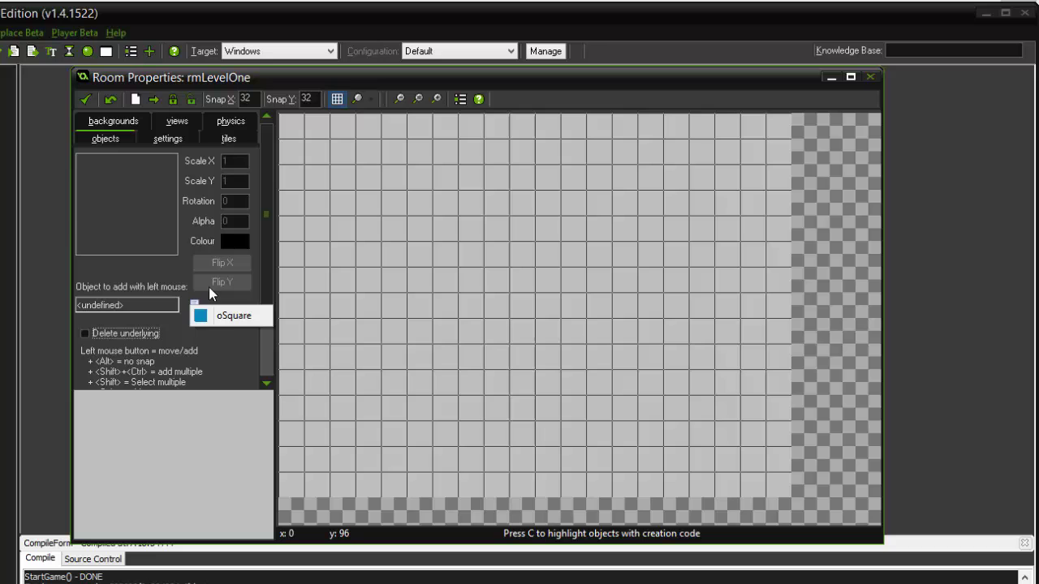
pyautogui.click(235, 315)
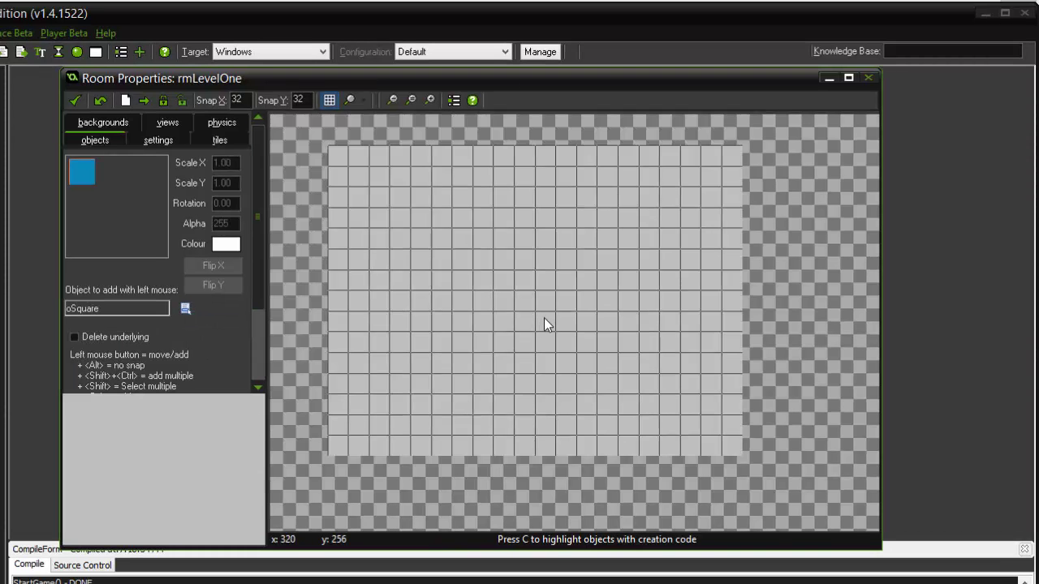
pyautogui.click(544, 320)
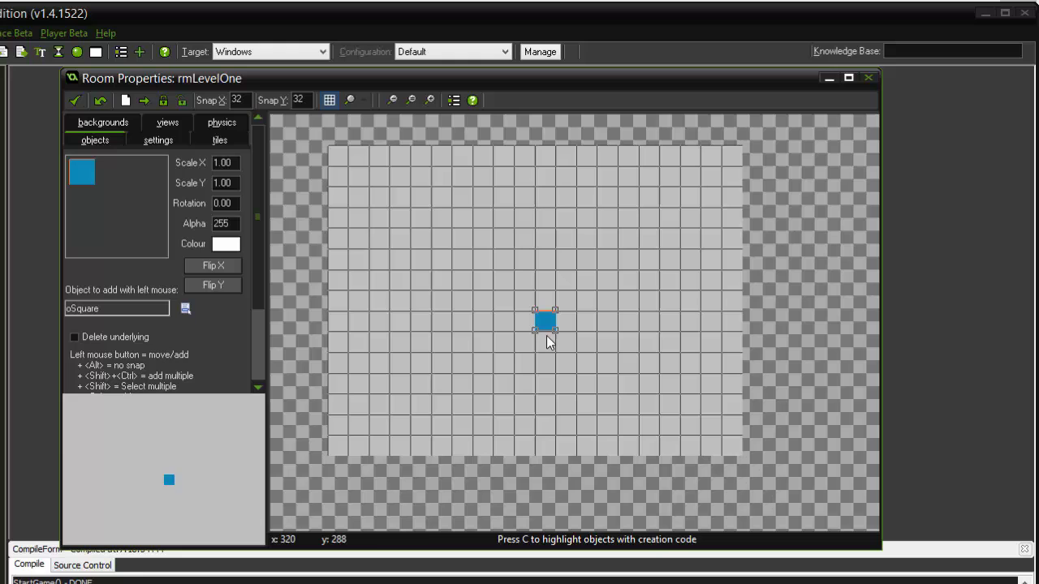
pyautogui.moveTo(547, 323)
pyautogui.mouseDown()
pyautogui.moveTo(534, 323)
pyautogui.moveTo(539, 308)
pyautogui.mouseUp()
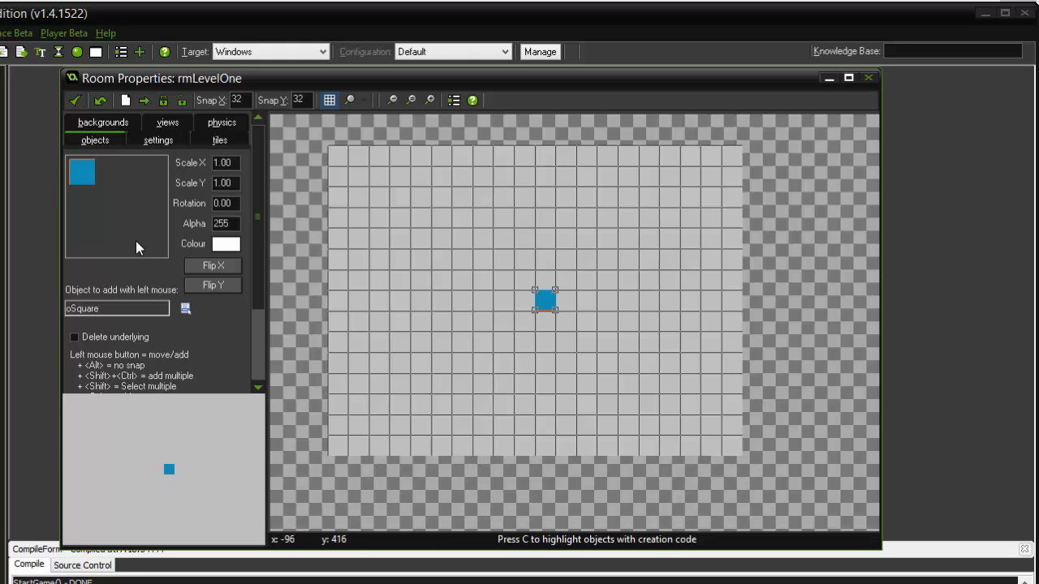
pyautogui.click(212, 141)
# - Move through the physics and views settings to the room's backgrounds tab
pyautogui.click(221, 123)
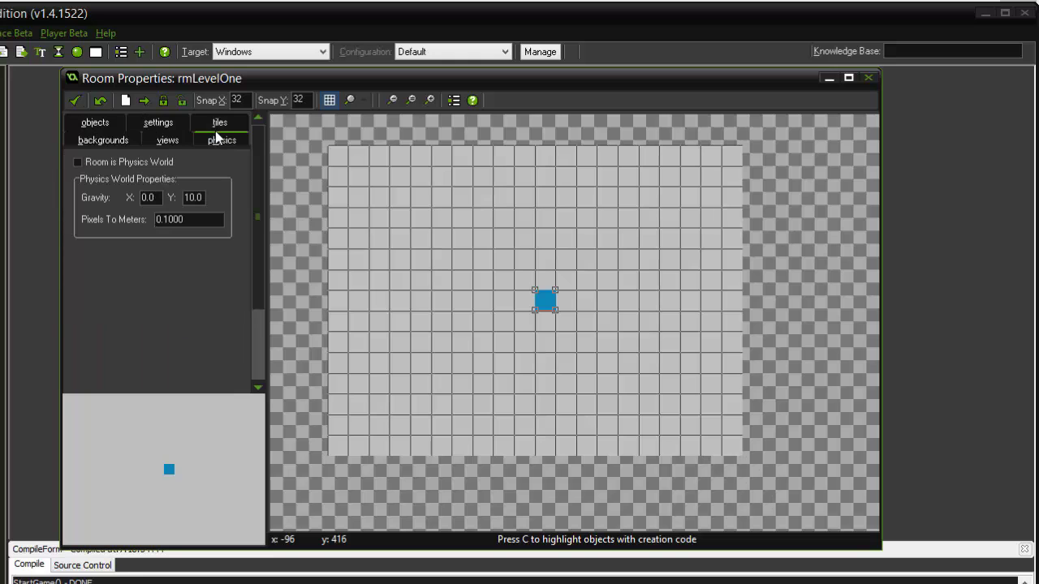
pyautogui.click(173, 139)
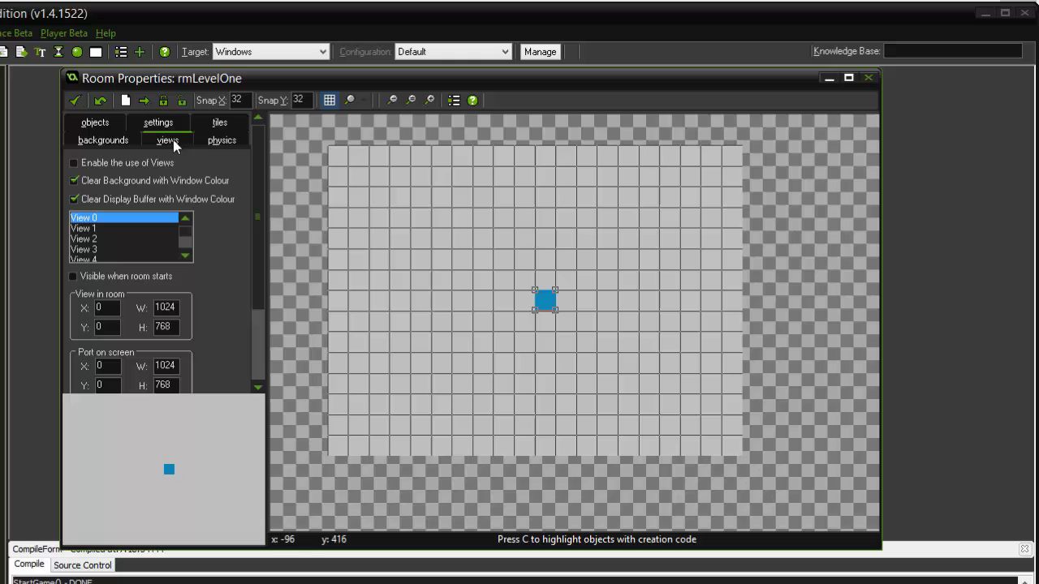
pyautogui.click(105, 142)
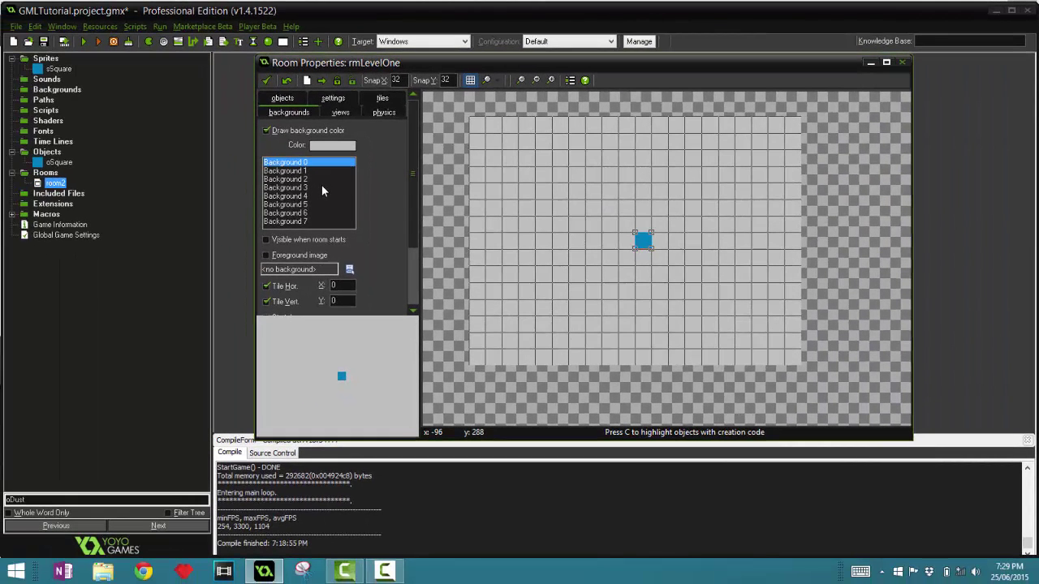
# - Create a new background resource and begin naming it bgClouds
pyautogui.rightClick(58, 90)
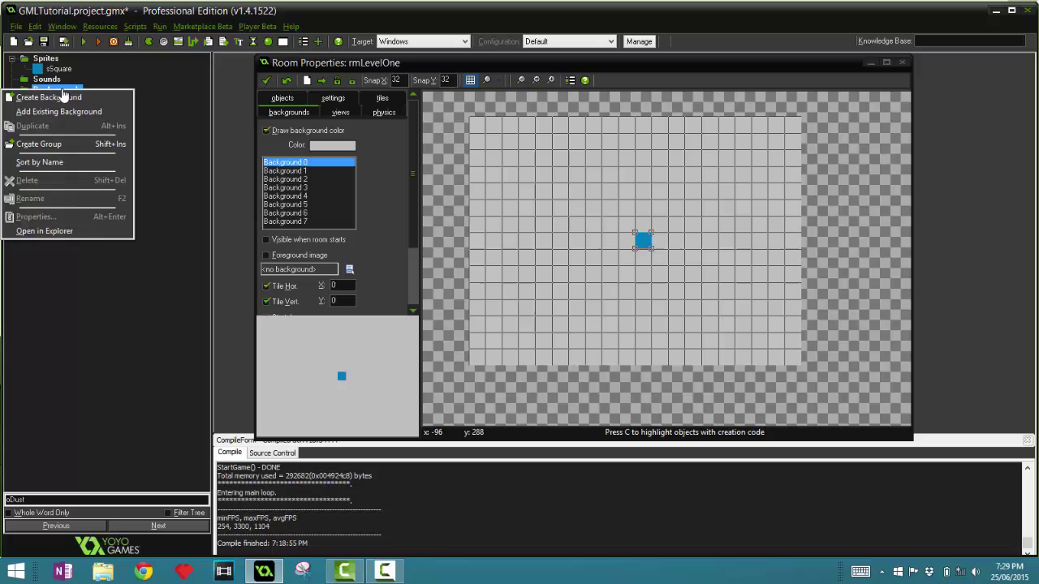
pyautogui.click(73, 97)
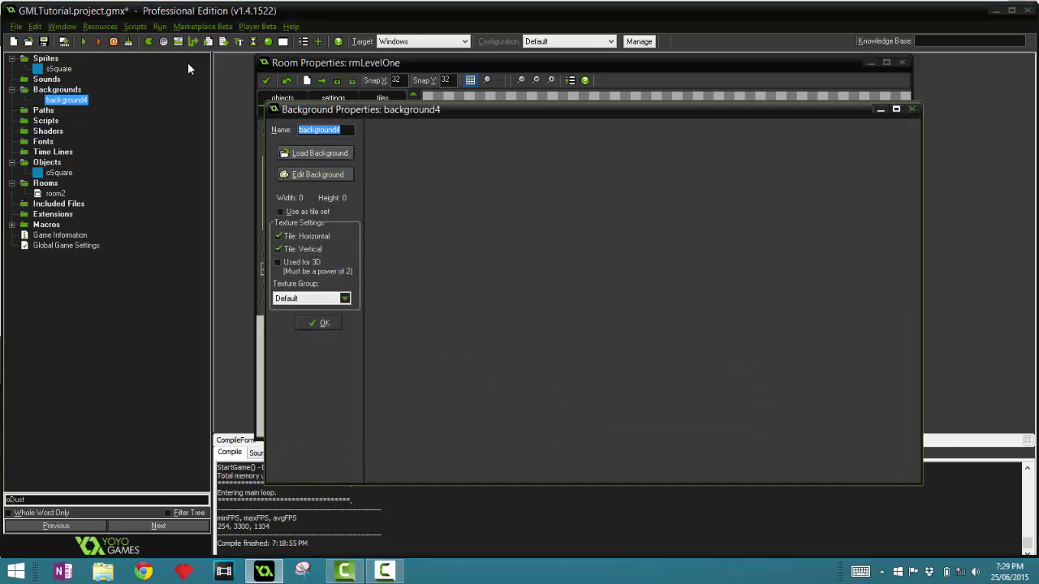
pyautogui.write('bgClouds')
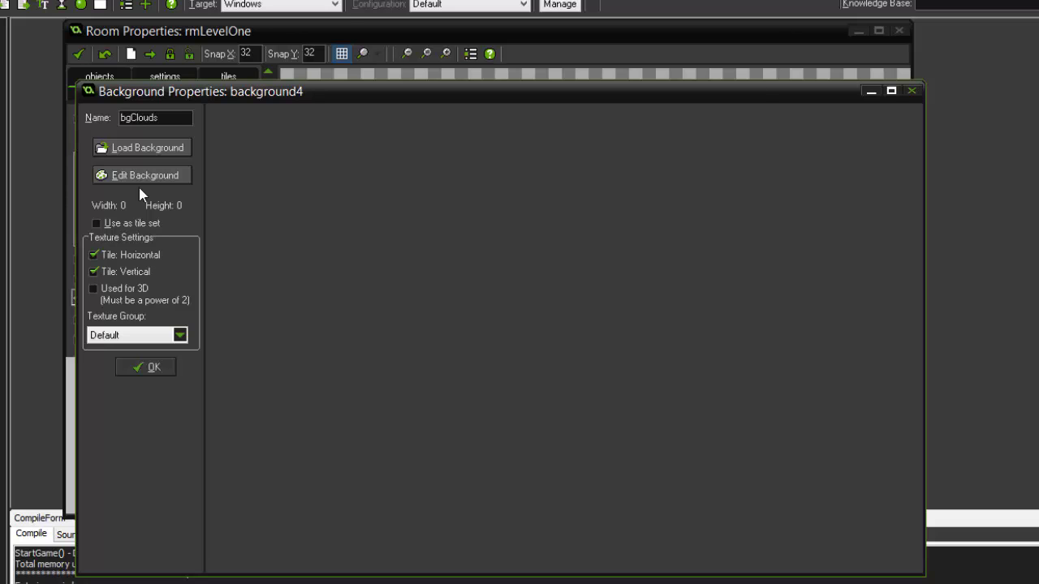
# - Start a new 640 × 480 blank image for bgClouds
pyautogui.click(152, 177)
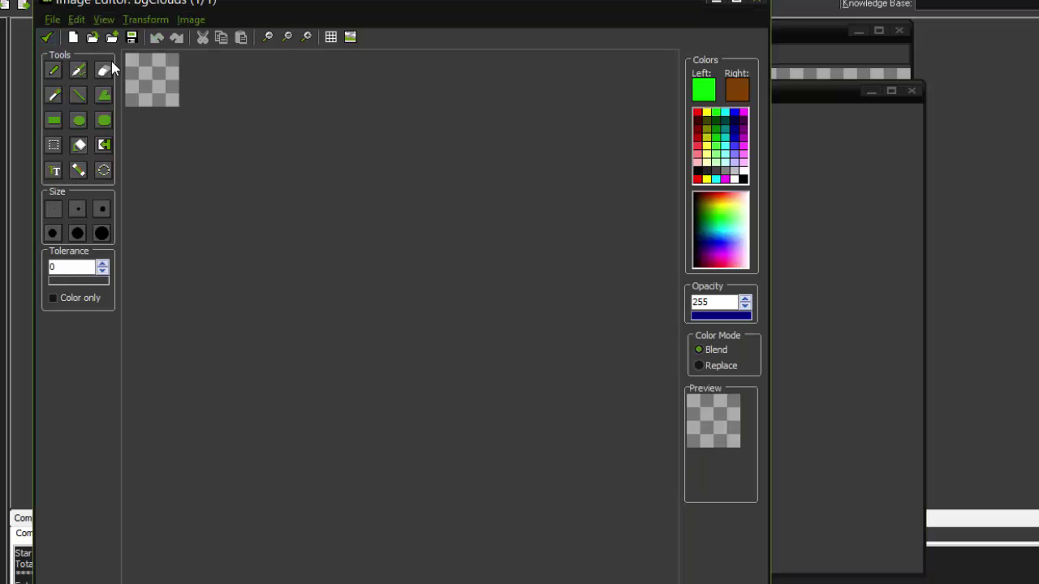
pyautogui.click(73, 37)
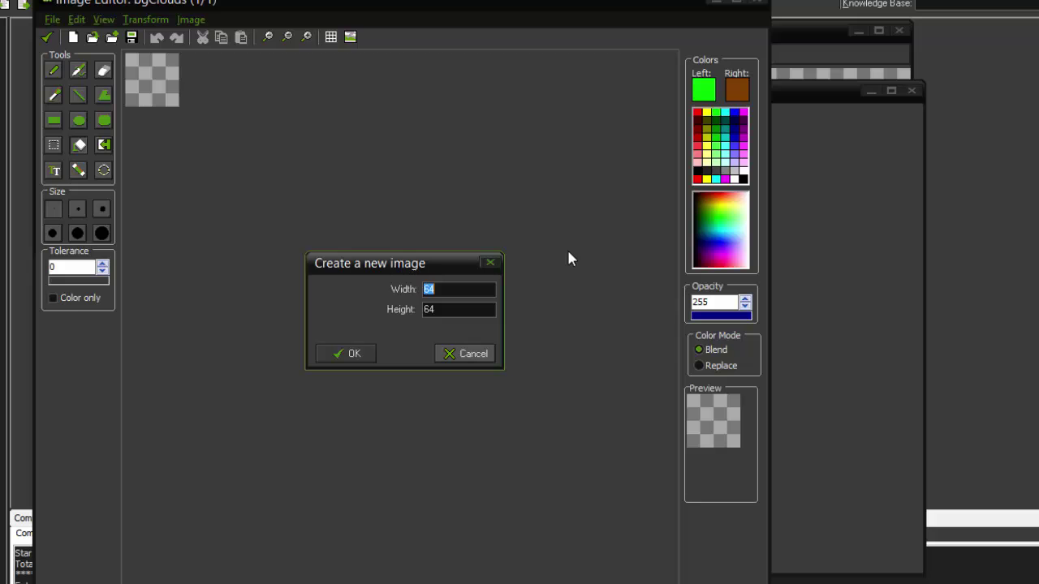
pyautogui.write('640')
pyautogui.press('Tab')
pyautogui.write('480')
pyautogui.click(367, 352)
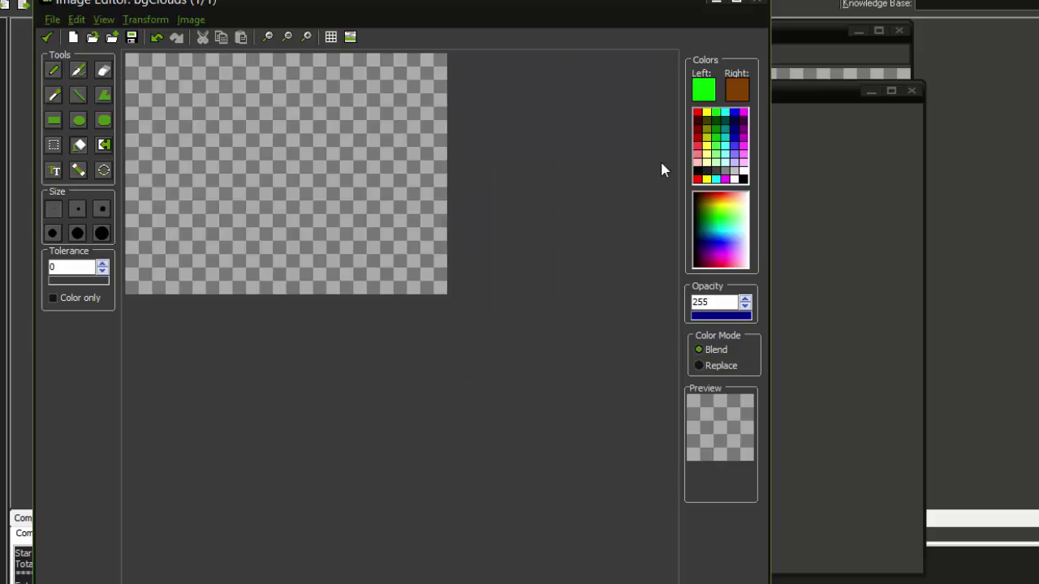
# - Fill the whole canvas with light cyan
pyautogui.click(705, 83)
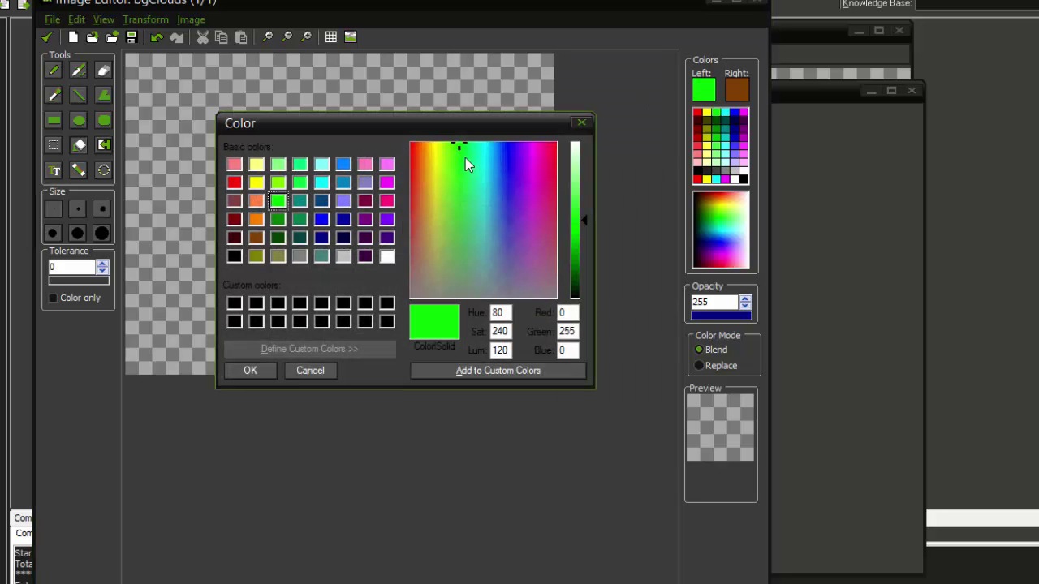
pyautogui.moveTo(465, 158); pyautogui.dragTo(487, 156)
pyautogui.click(577, 256)
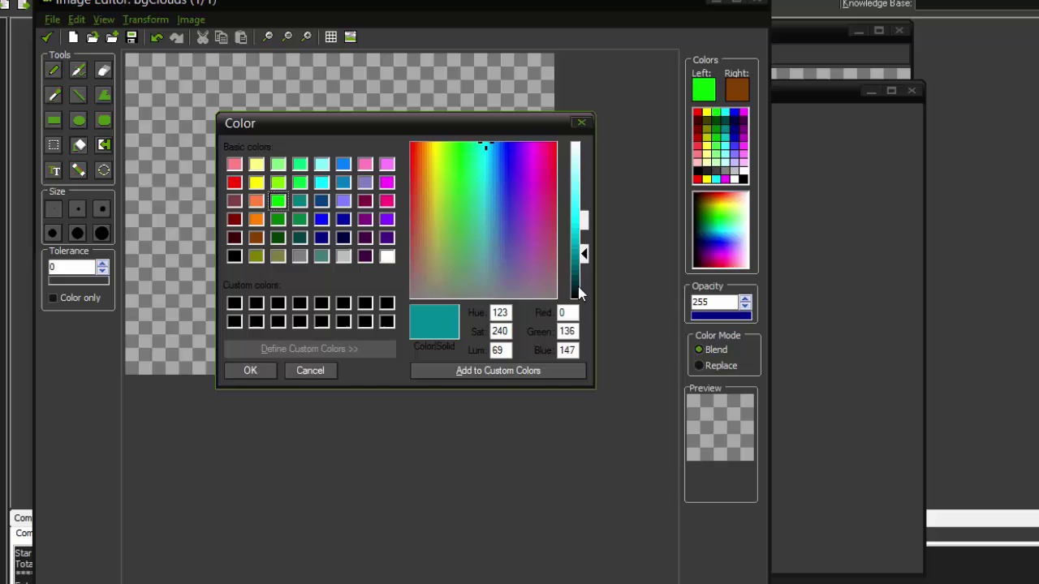
pyautogui.click(577, 206)
pyautogui.click(266, 368)
pyautogui.click(313, 246)
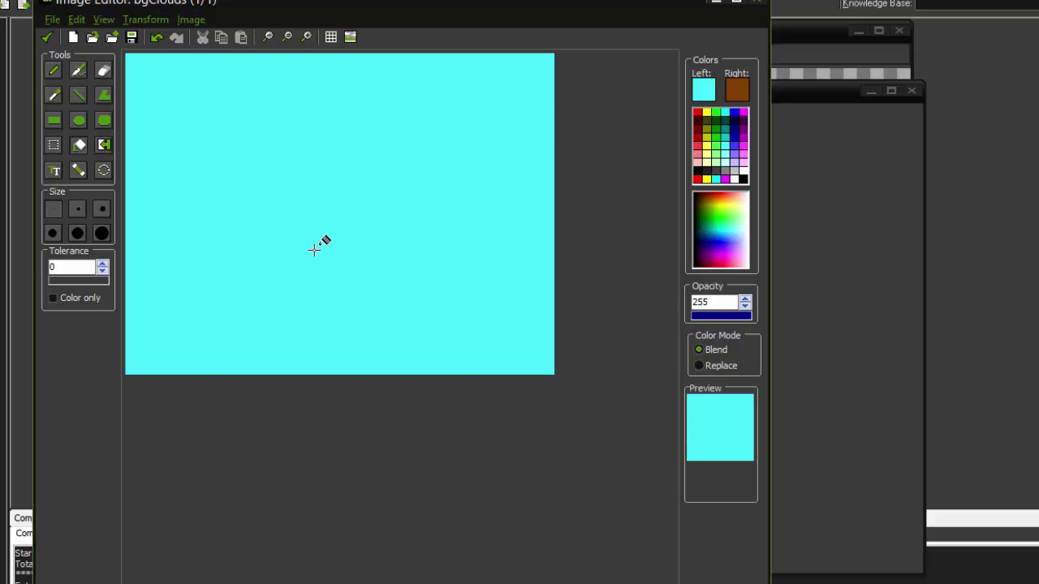
# - Set both the main and secondary ellipse colours to white
pyautogui.click(79, 120)
pyautogui.click(738, 88)
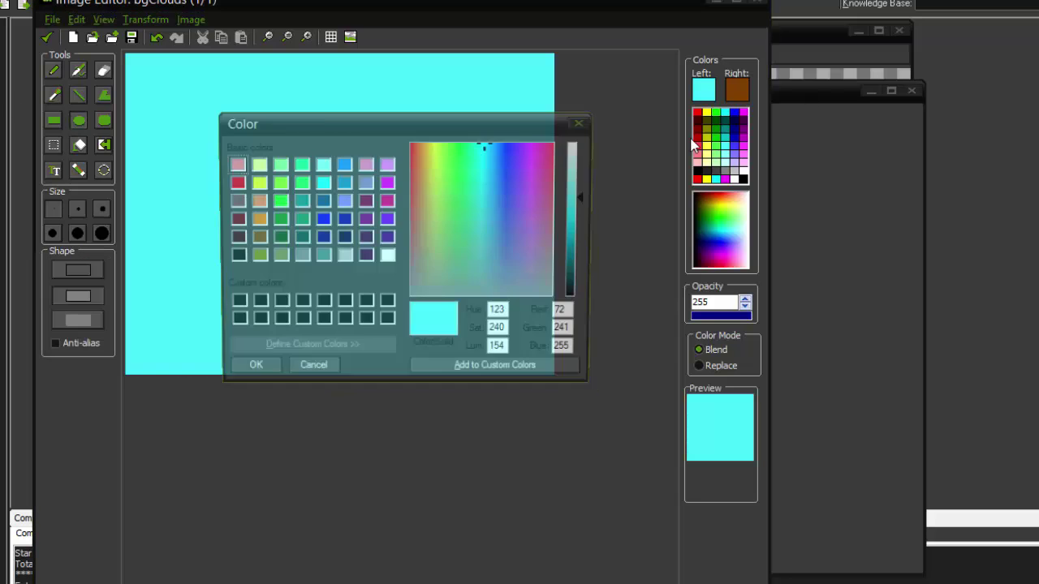
pyautogui.moveTo(581, 276); pyautogui.dragTo(581, 144)
pyautogui.click(272, 371)
pyautogui.click(735, 90)
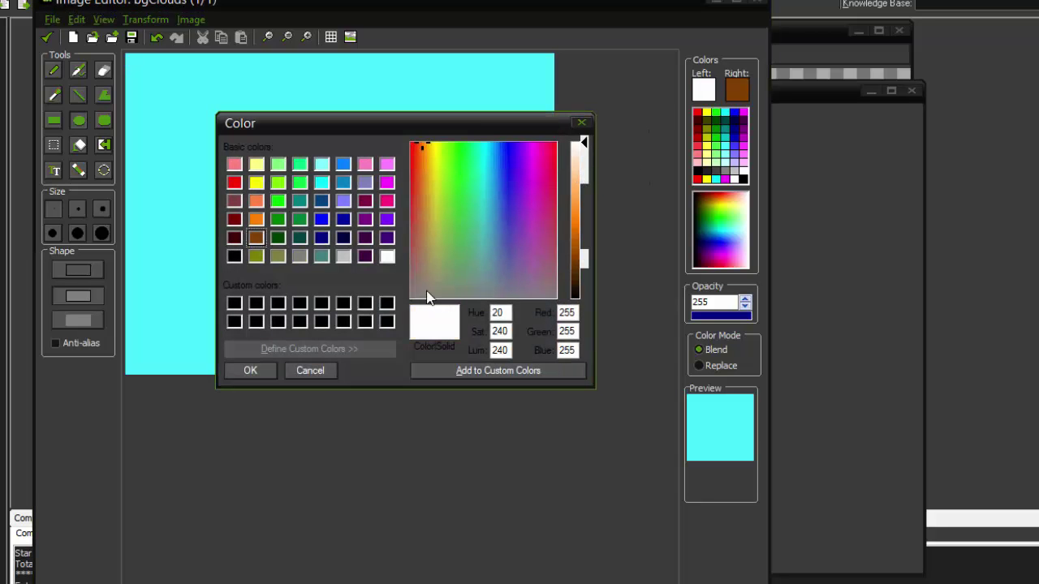
pyautogui.click(251, 371)
# - Draw two white ellipse clouds, undoing the extra puff at the right edge
pyautogui.moveTo(172, 129); pyautogui.dragTo(250, 197)
pyautogui.moveTo(203, 125); pyautogui.dragTo(284, 180)
pyautogui.moveTo(368, 122); pyautogui.dragTo(444, 191)
pyautogui.moveTo(339, 145); pyautogui.dragTo(410, 201)
pyautogui.moveTo(405, 119); pyautogui.dragTo(447, 166)
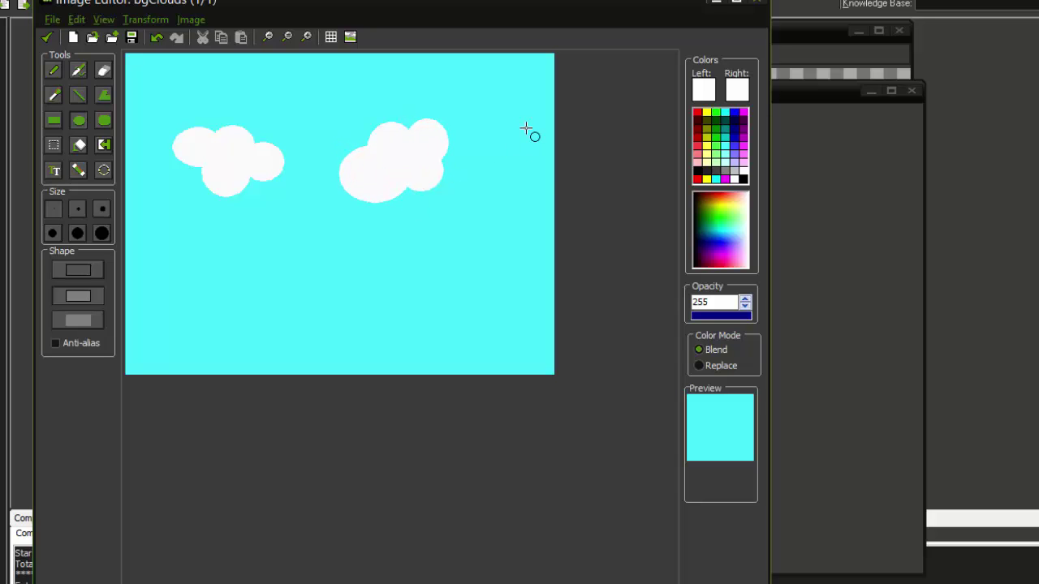
pyautogui.moveTo(526, 133); pyautogui.dragTo(544, 208)
pyautogui.hotkey('ctrl', 'z')
pyautogui.hotkey('ctrl', 'z')
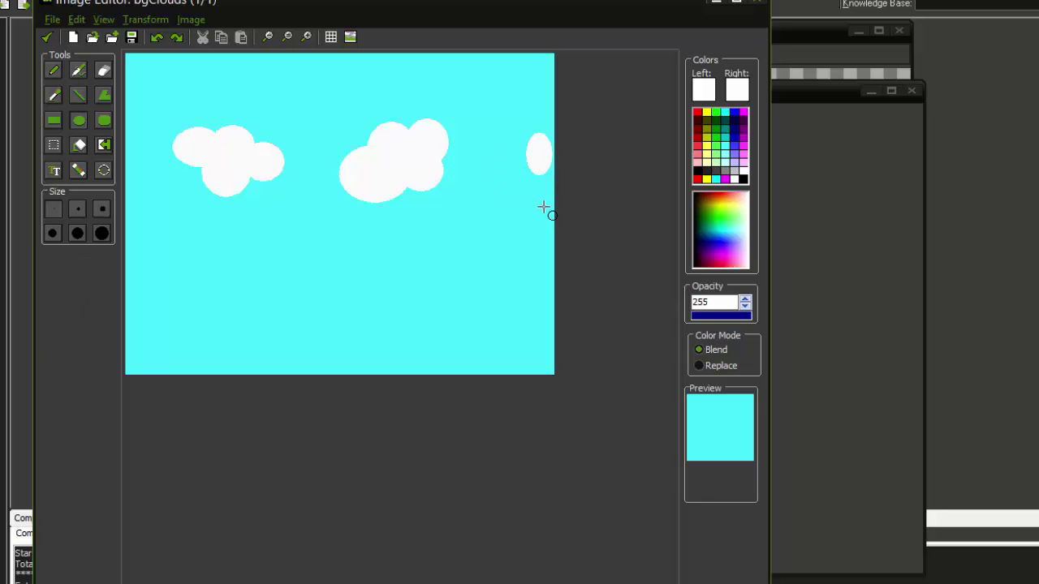
# - Keep the cloud image and confirm bgClouds, then add a new background named bgMountains
pyautogui.click(48, 38)
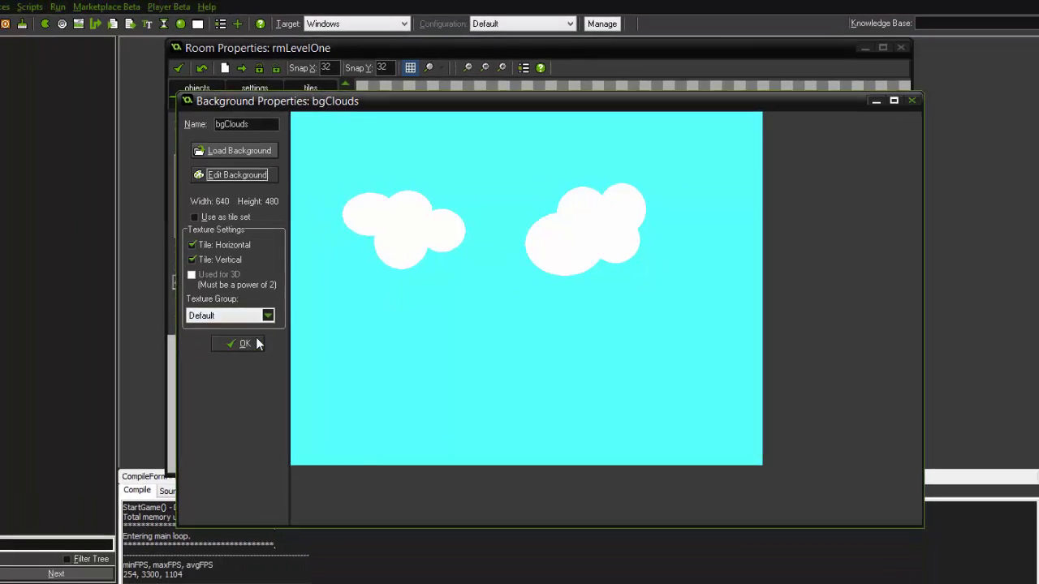
pyautogui.click(145, 367)
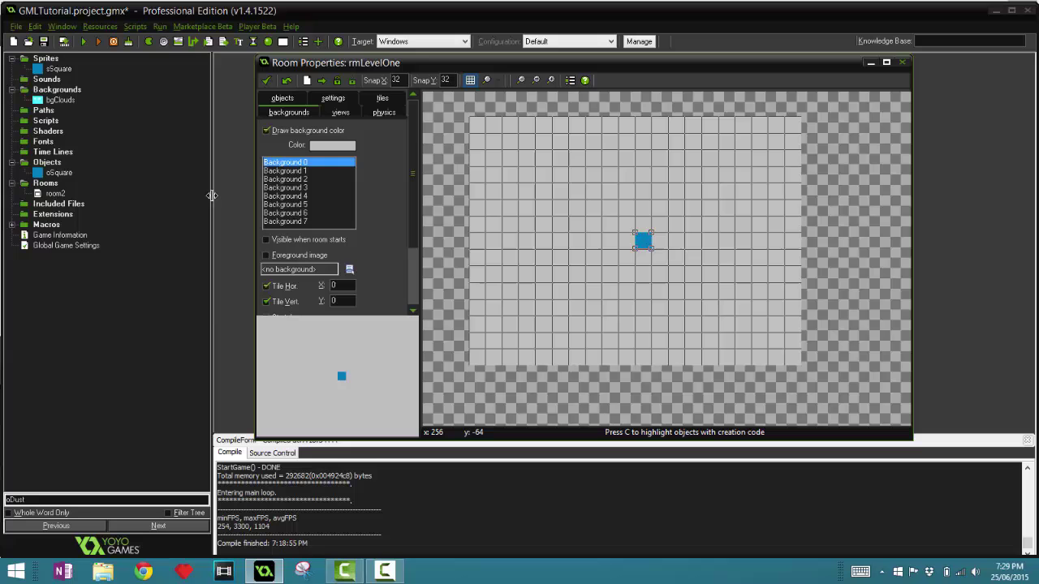
pyautogui.rightClick(57, 89)
pyautogui.click(49, 95)
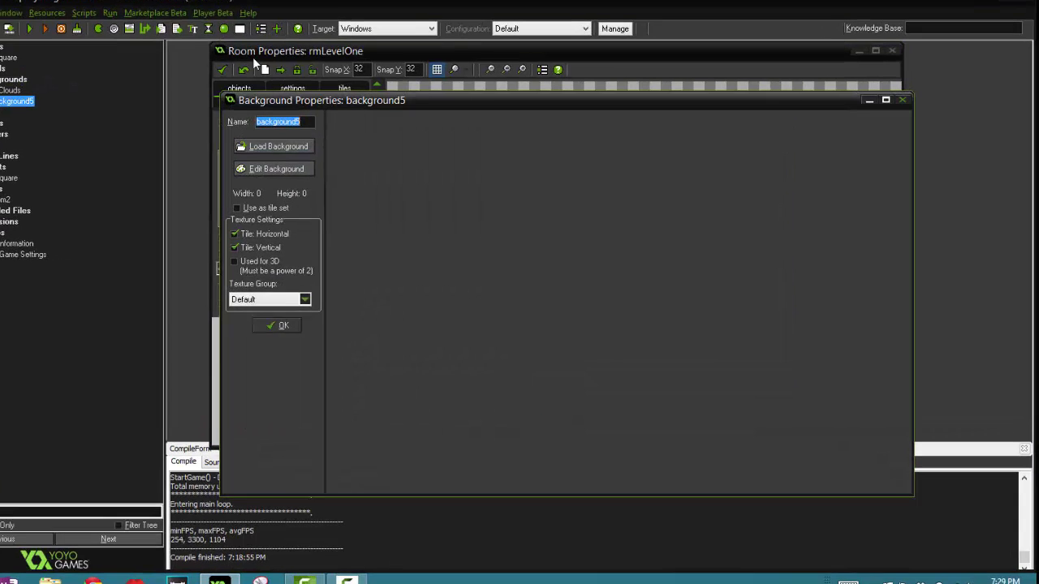
pyautogui.write('bg')
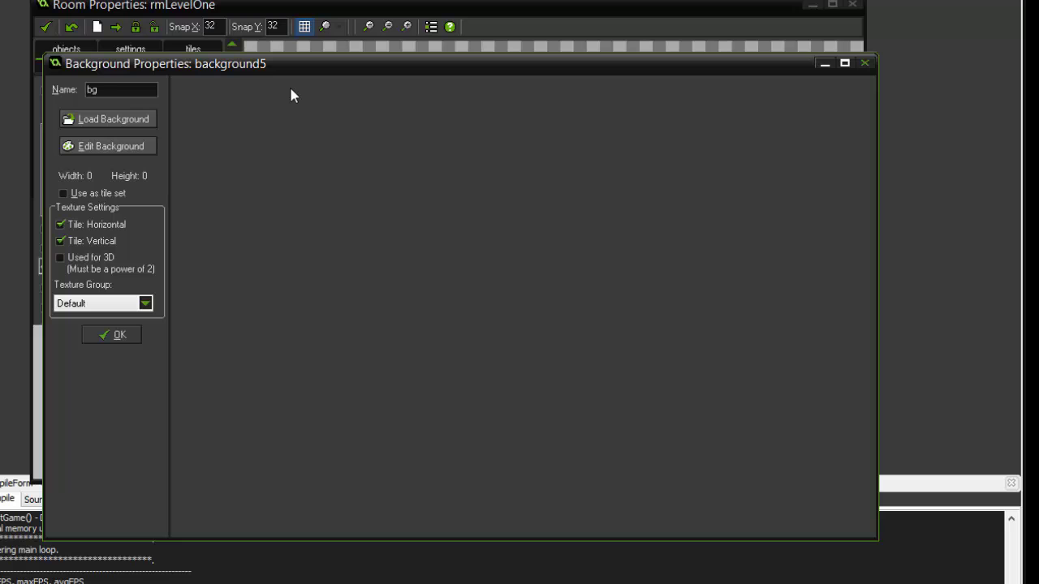
pyautogui.write('Mountains')
# - Start a new 640×480 image for the bgMountains background
pyautogui.click(128, 151)
pyautogui.click(40, 11)
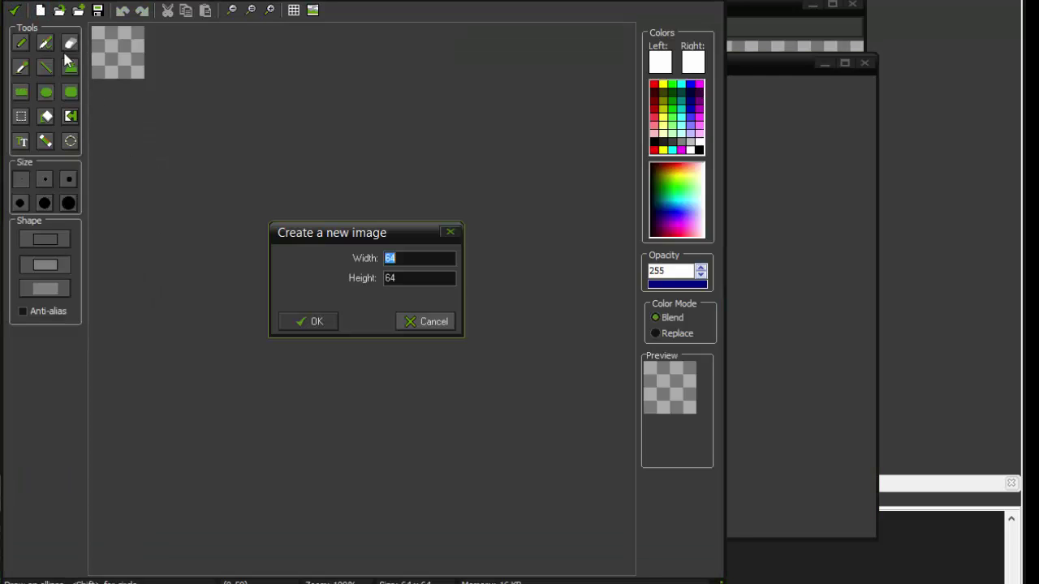
pyautogui.write('640')
pyautogui.press('Tab')
pyautogui.write('59')
pyautogui.press('Return')
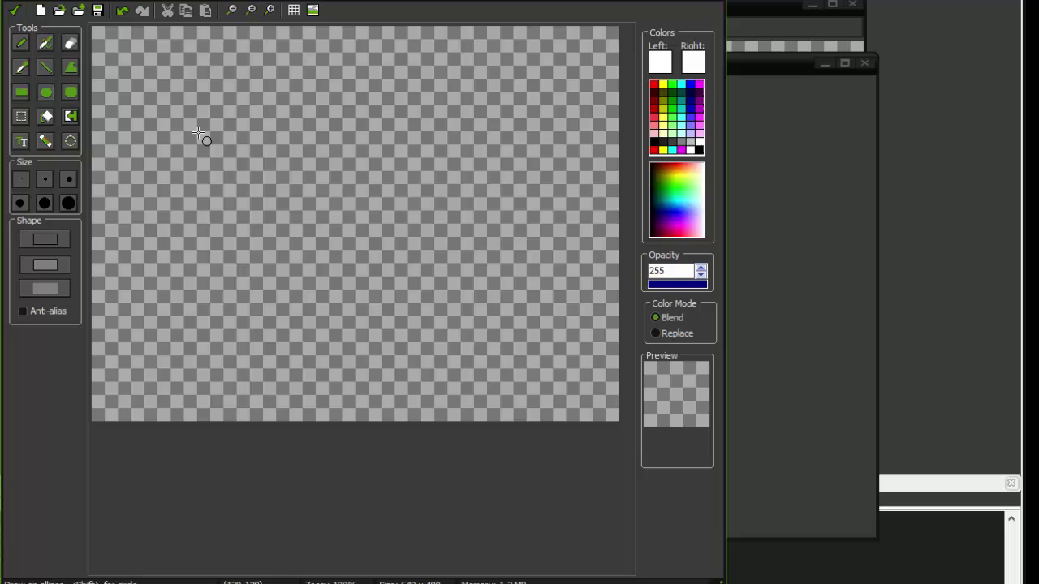
# - With a brown Line tool, draw the outlines of two mountain peaks
pyautogui.click(46, 68)
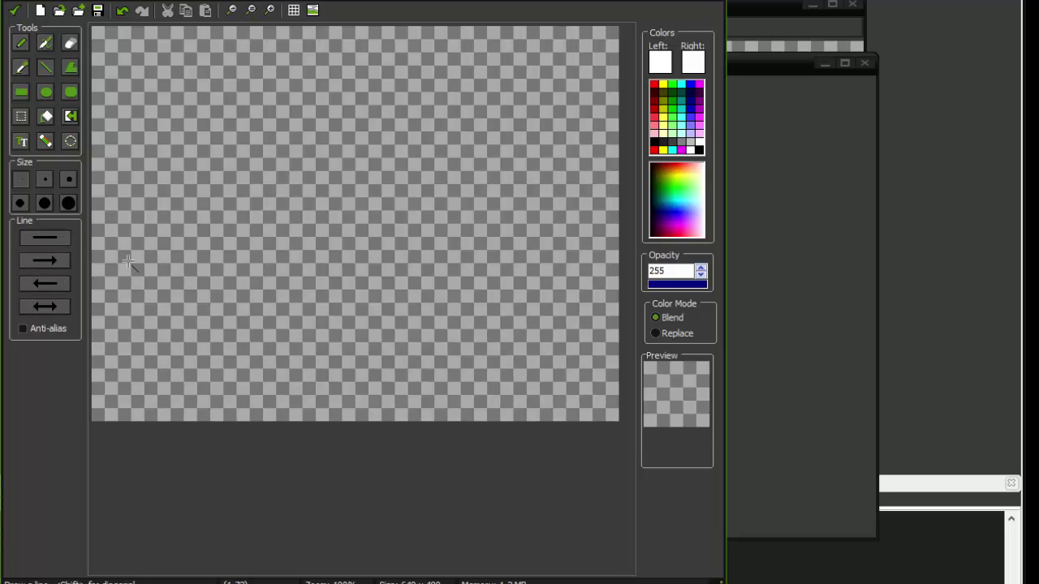
pyautogui.click(662, 63)
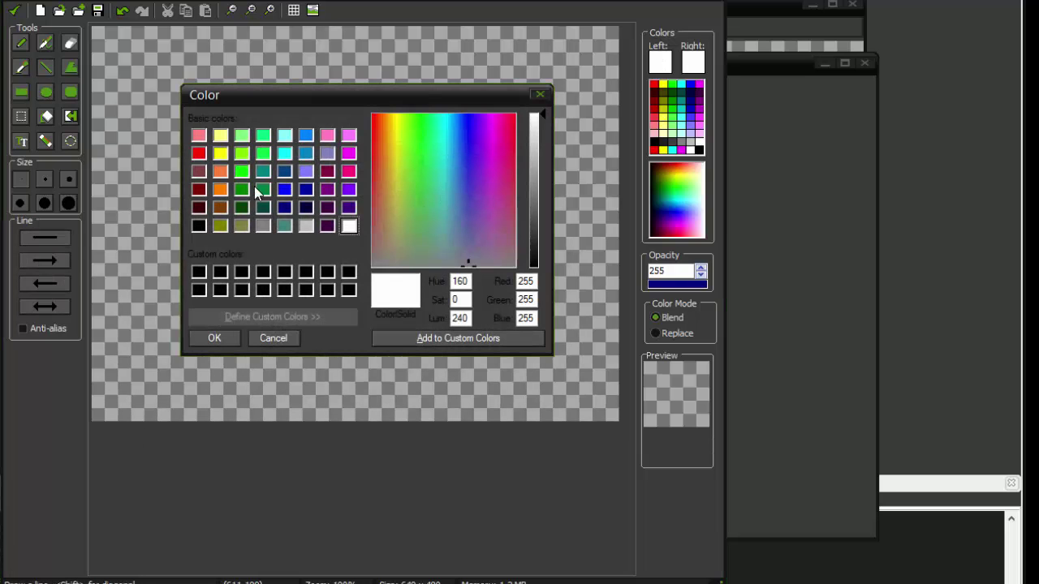
pyautogui.click(219, 207)
pyautogui.click(214, 338)
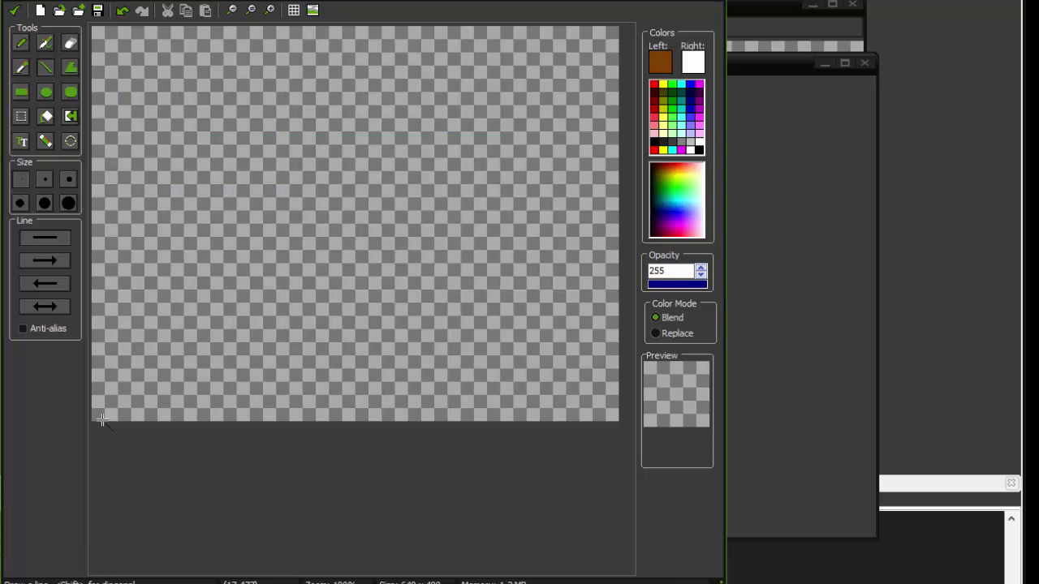
pyautogui.moveTo(92, 420)
pyautogui.mouseDown()
pyautogui.moveTo(150, 367)
pyautogui.moveTo(264, 175)
pyautogui.moveTo(357, 414)
pyautogui.mouseUp()
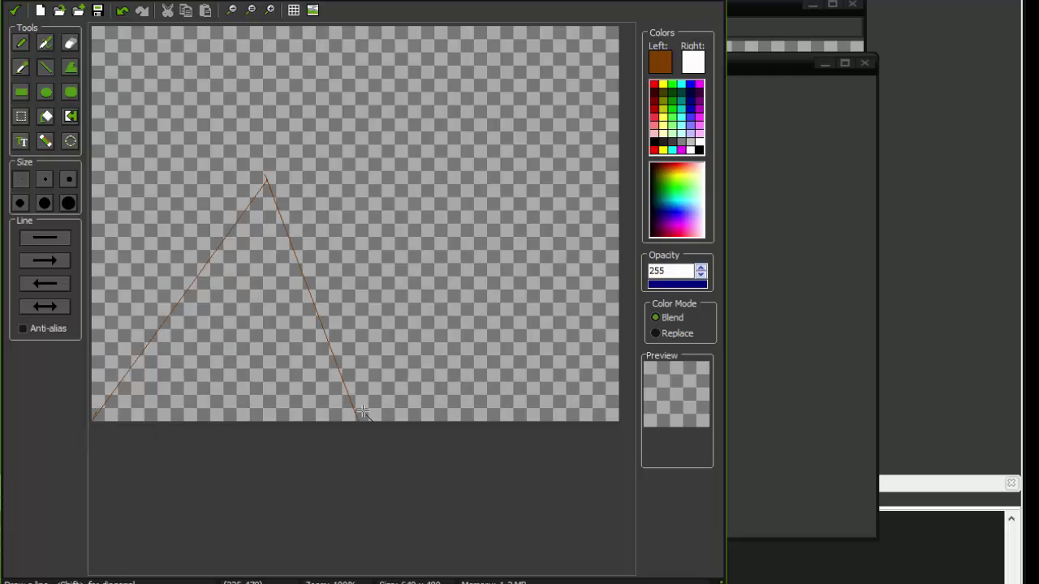
pyautogui.moveTo(357, 420)
pyautogui.mouseDown()
pyautogui.moveTo(497, 116)
pyautogui.moveTo(637, 436)
pyautogui.moveTo(626, 471)
pyautogui.moveTo(647, 475)
pyautogui.mouseUp()
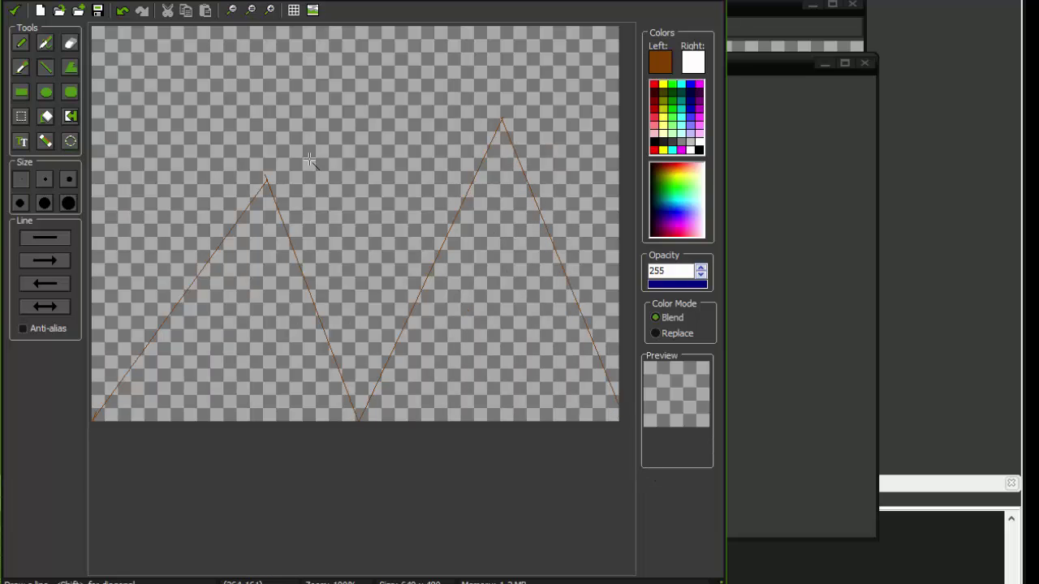
# - Flood-fill the left and right mountain peaks with brown
pyautogui.press('f')
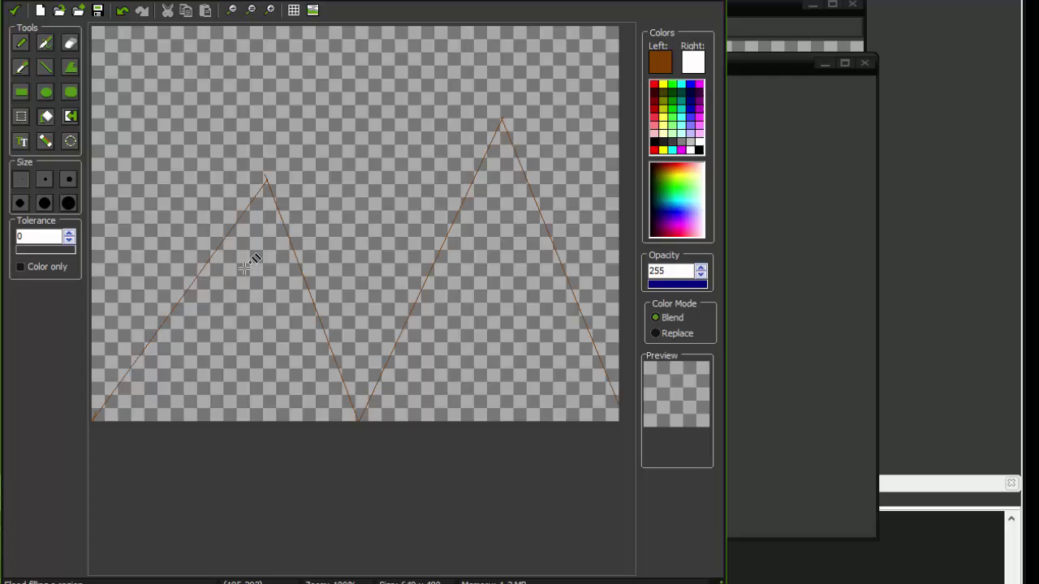
pyautogui.click(232, 297)
pyautogui.click(490, 318)
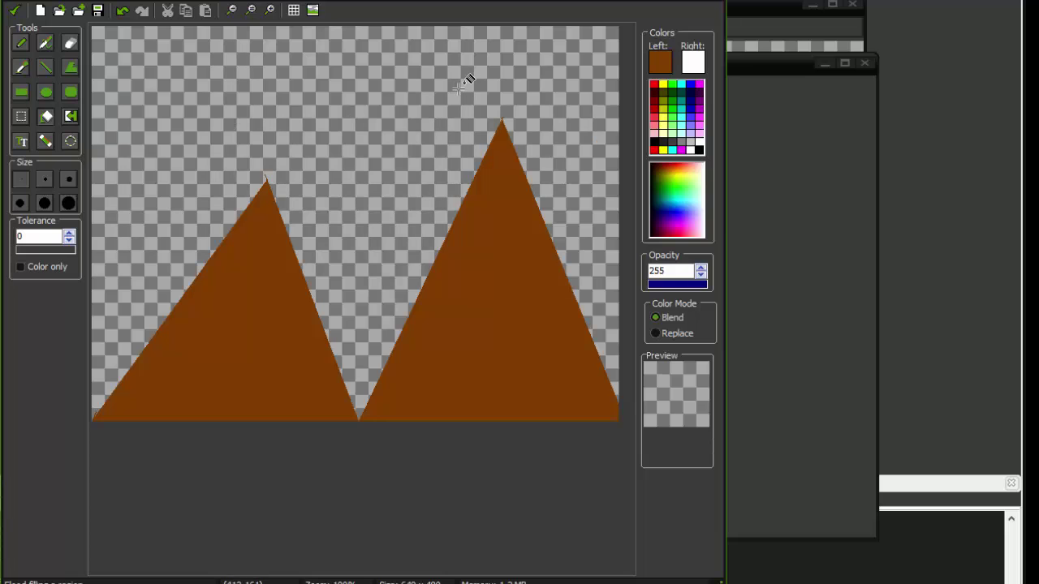
# - Draw a ground rectangle along the bottom, fill it brown, and close the editor
pyautogui.click(20, 91)
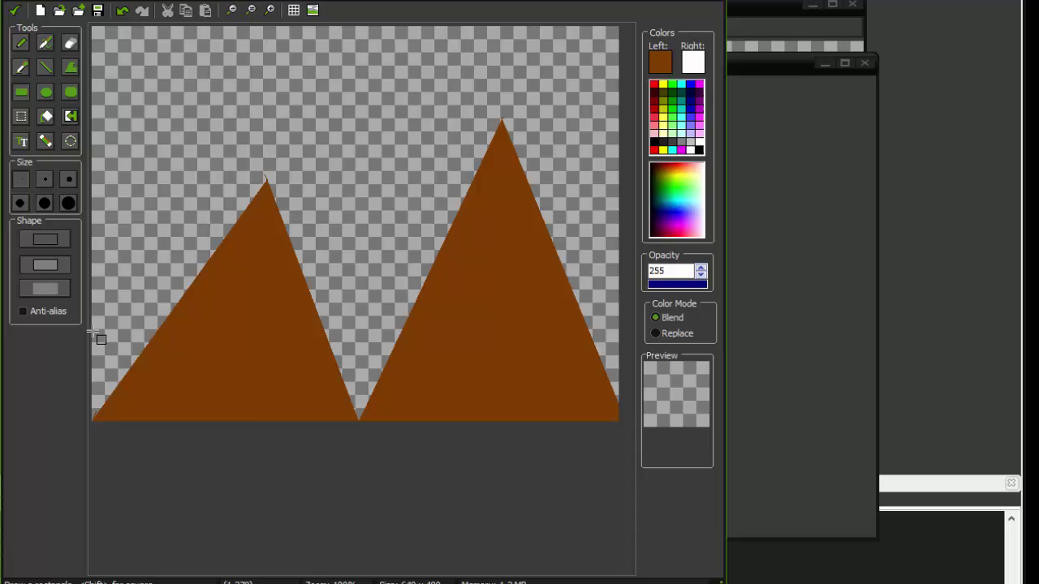
pyautogui.moveTo(95, 333)
pyautogui.mouseDown()
pyautogui.moveTo(464, 538)
pyautogui.moveTo(679, 543)
pyautogui.mouseUp()
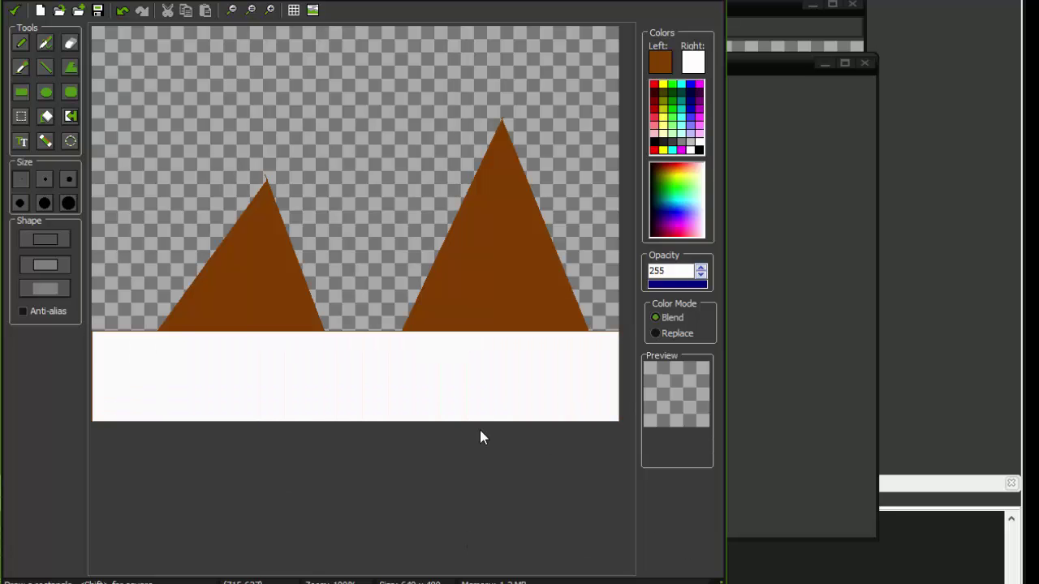
pyautogui.press('f')
pyautogui.click(379, 384)
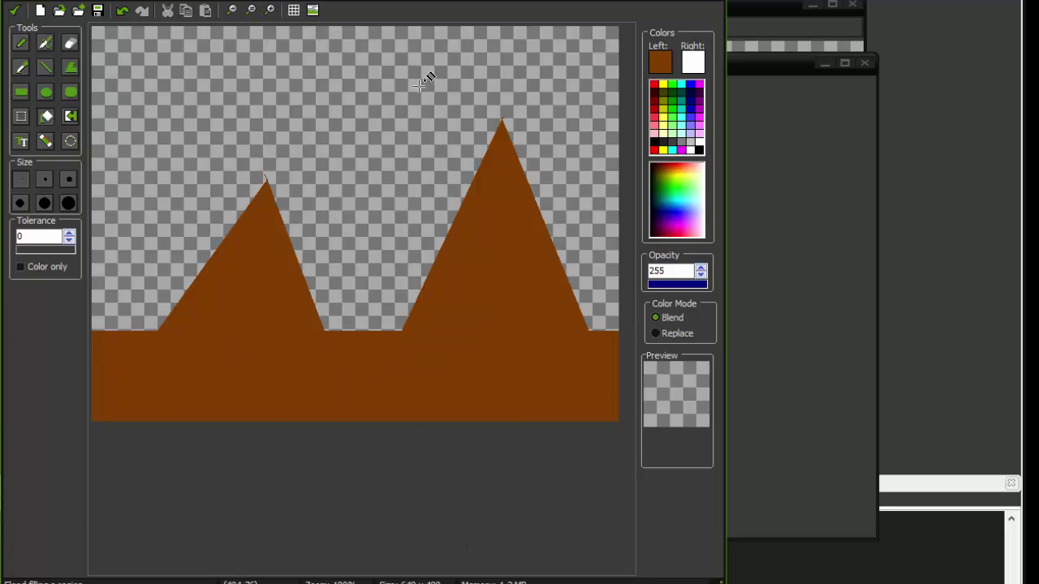
pyautogui.click(14, 10)
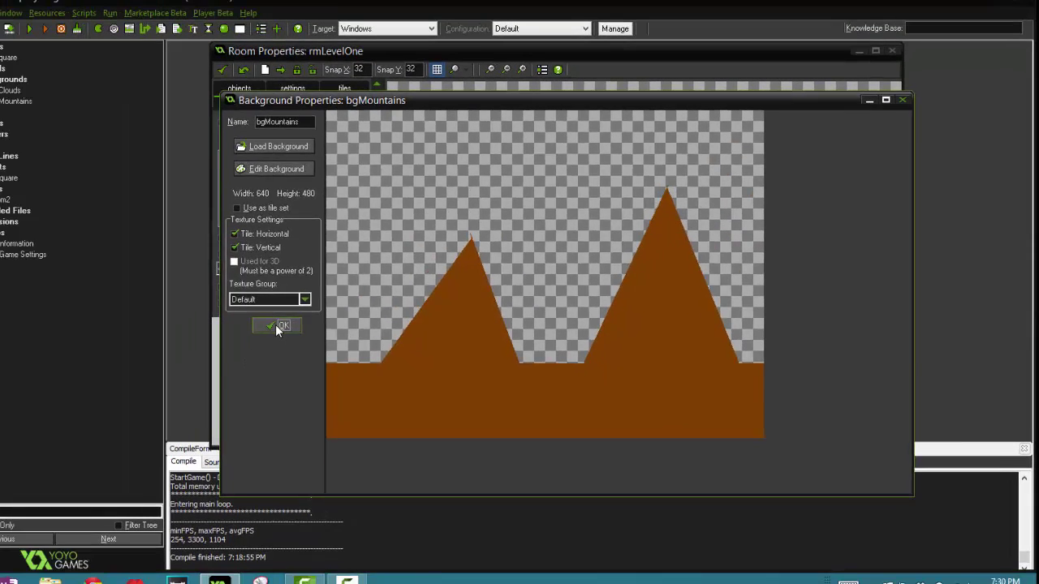
# - Confirm bgMountains, then set the room's Background 0 to bgClouds and Background 1 to bgMountains
pyautogui.click(111, 334)
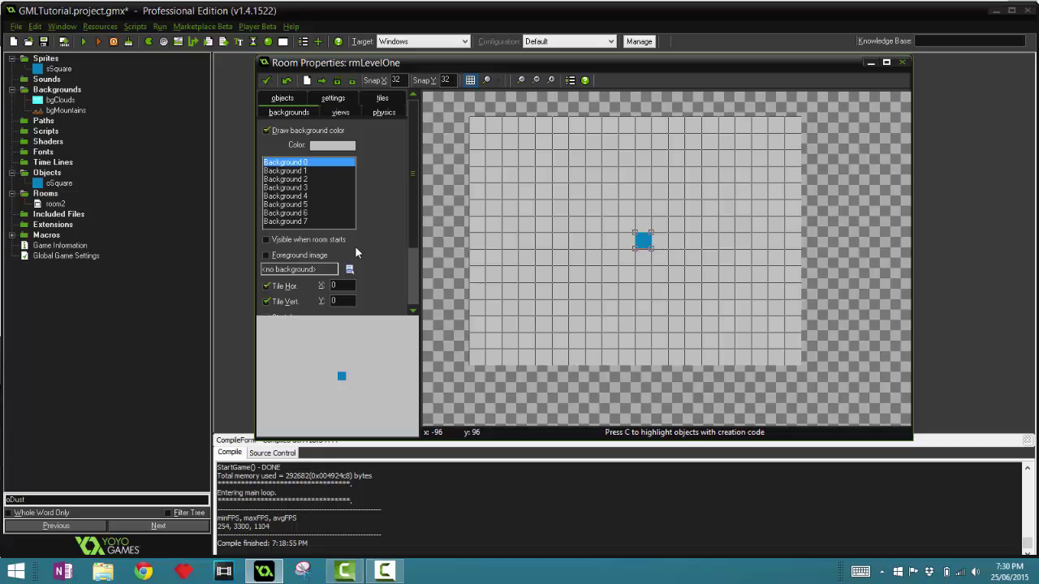
pyautogui.click(298, 270)
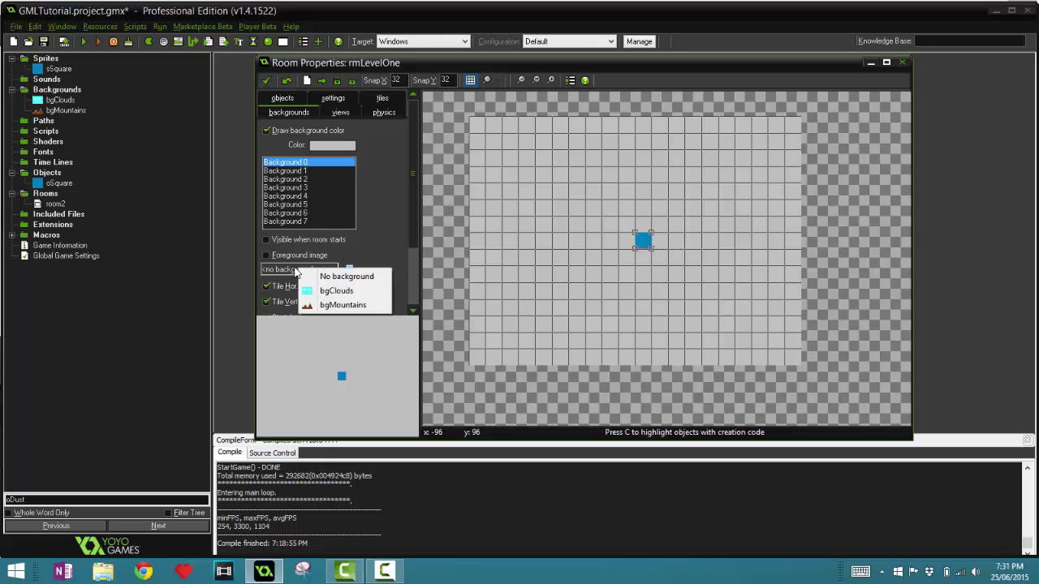
pyautogui.click(318, 290)
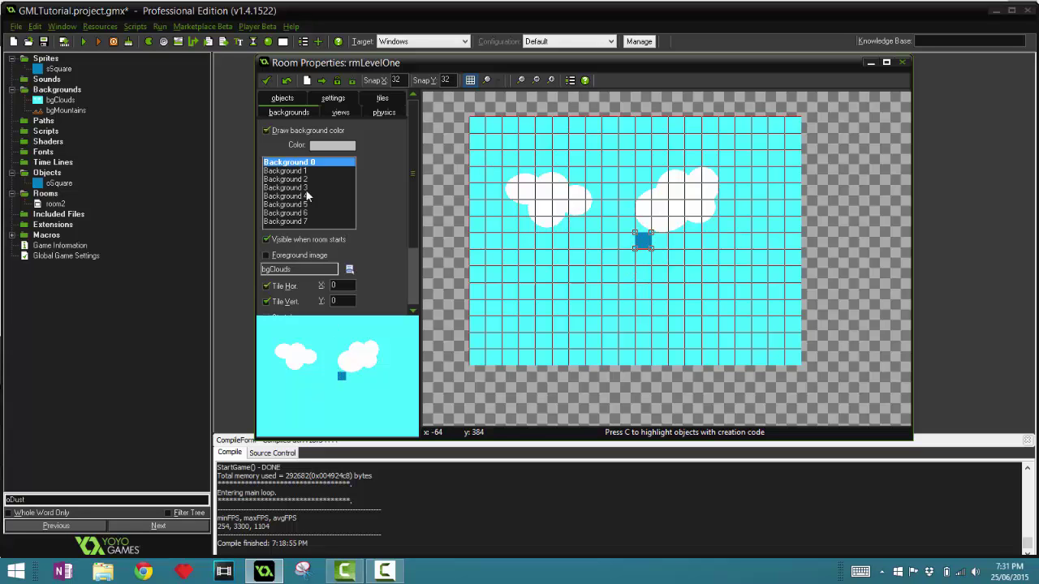
pyautogui.click(331, 275)
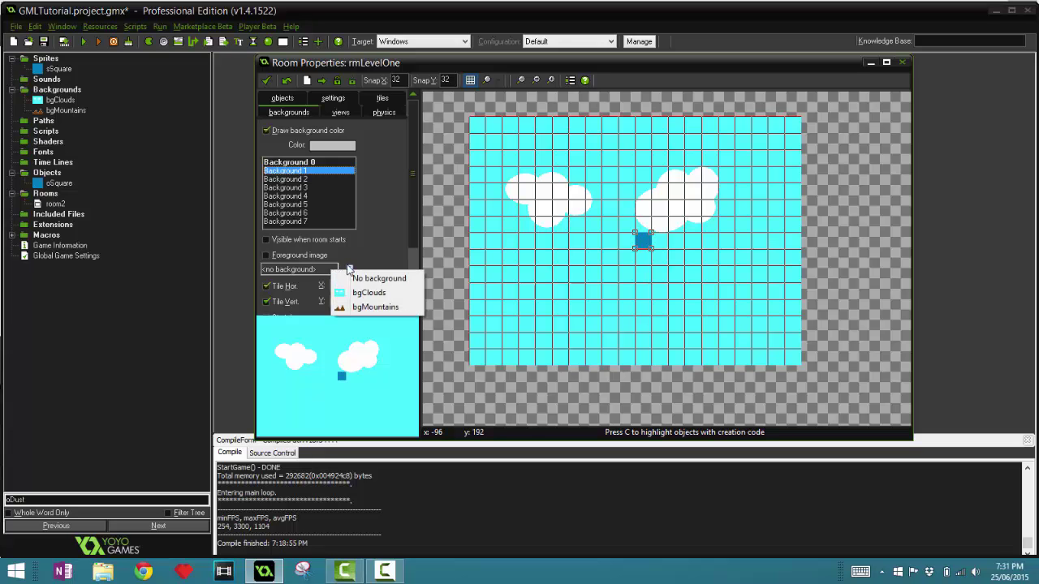
pyautogui.click(376, 308)
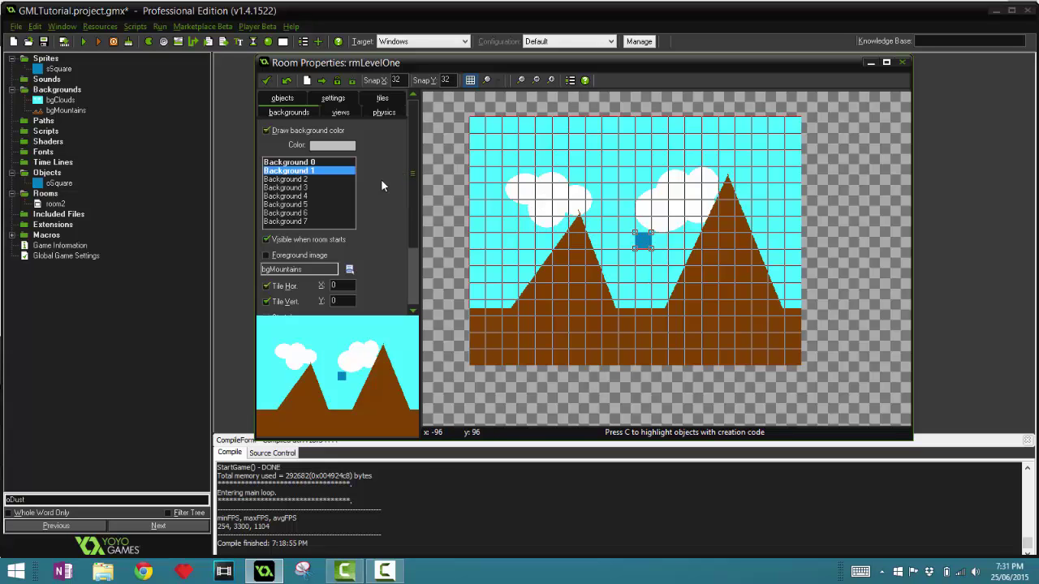
# - Give Background 0 (bgClouds) a horizontal speed of 1 and run the game with F5
pyautogui.click(275, 162)
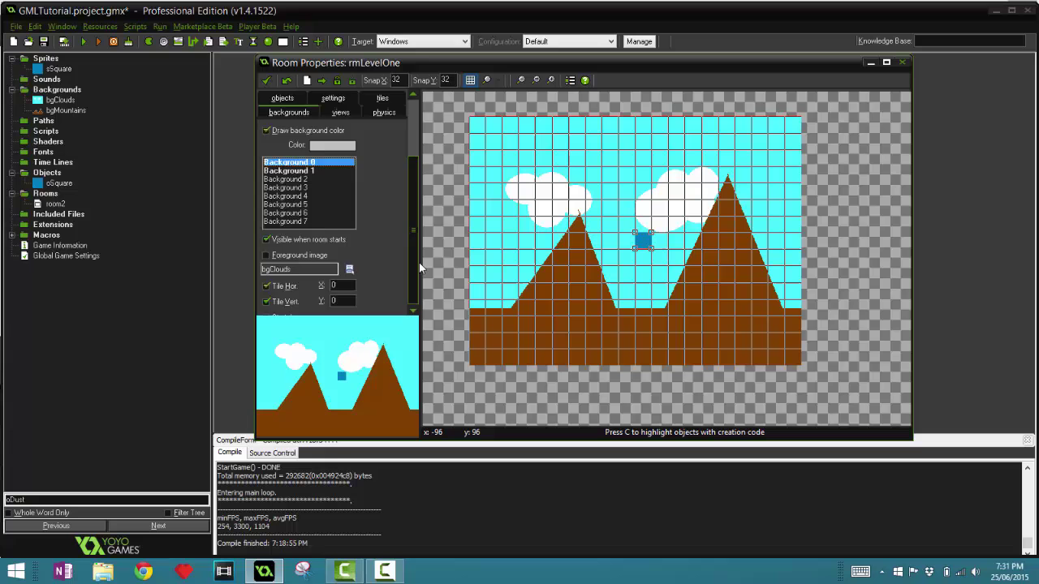
pyautogui.scroll(-3, 382, 271)
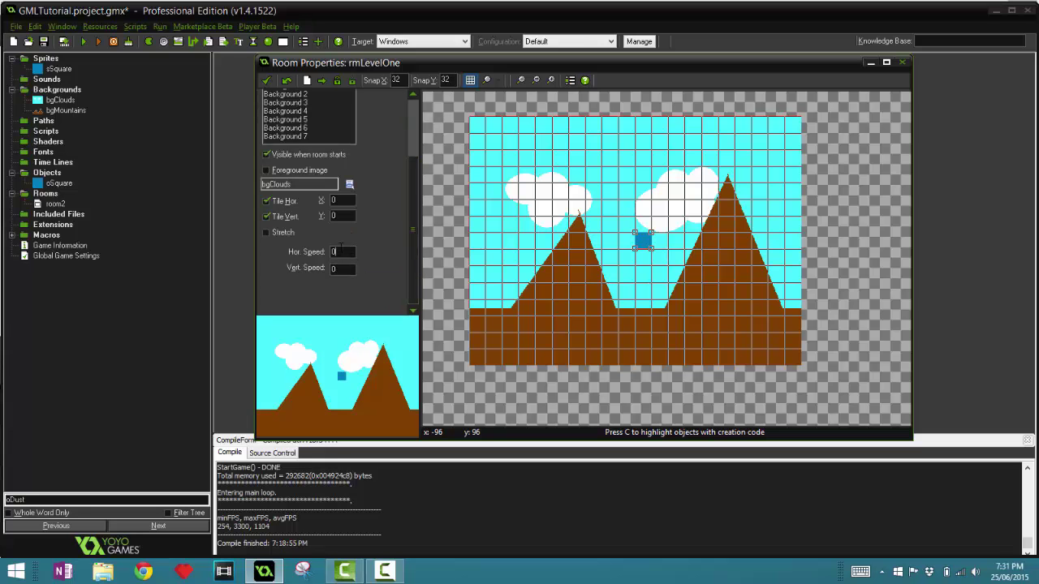
pyautogui.write('1')
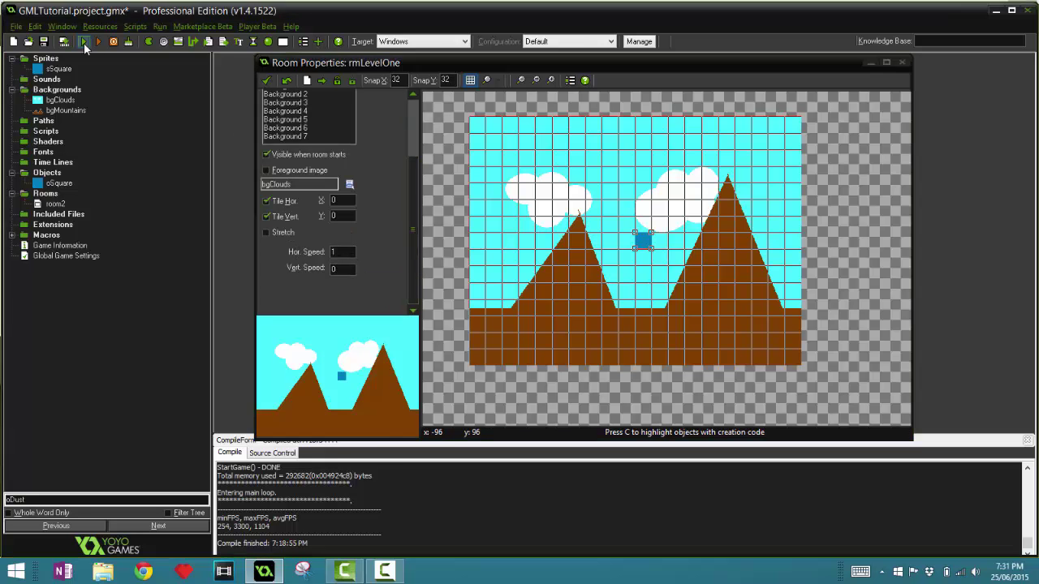
pyautogui.press('F5')
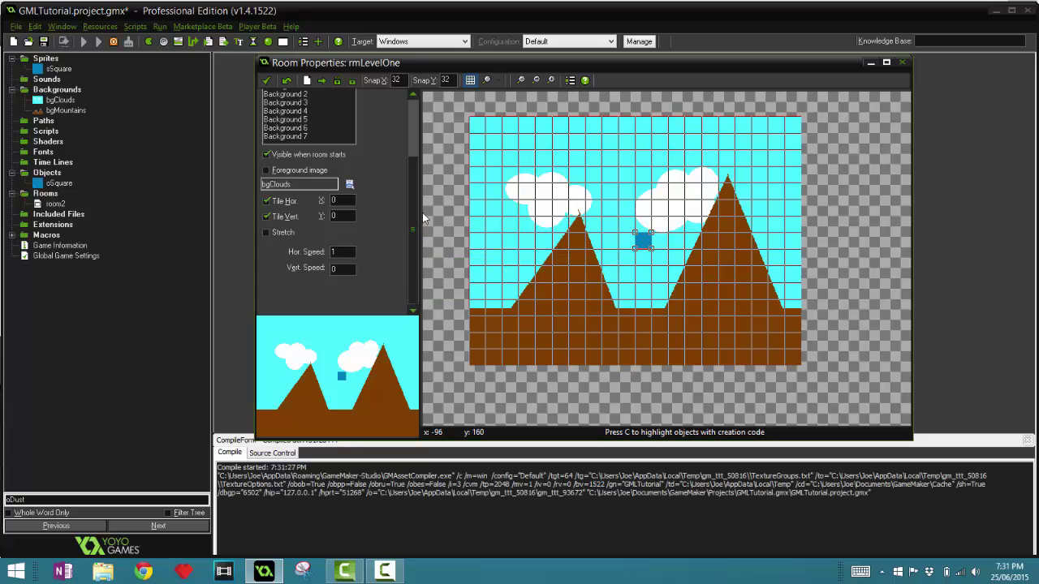